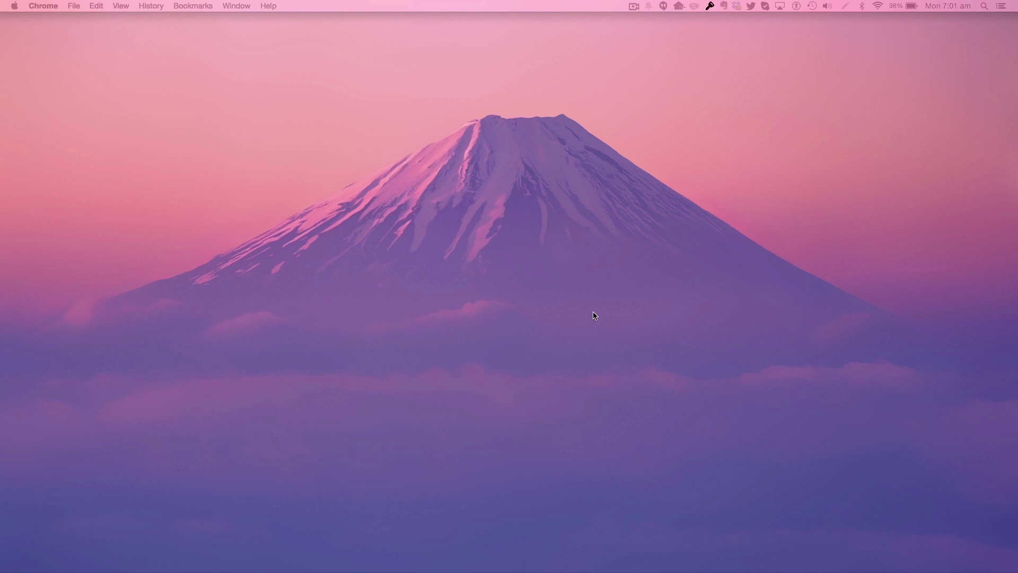
- Switch focus from Chrome to the bare Finder desktop
{"action": "left_click_drag", "start_coordinate": [596, 113], "coordinate": [430, 148]}
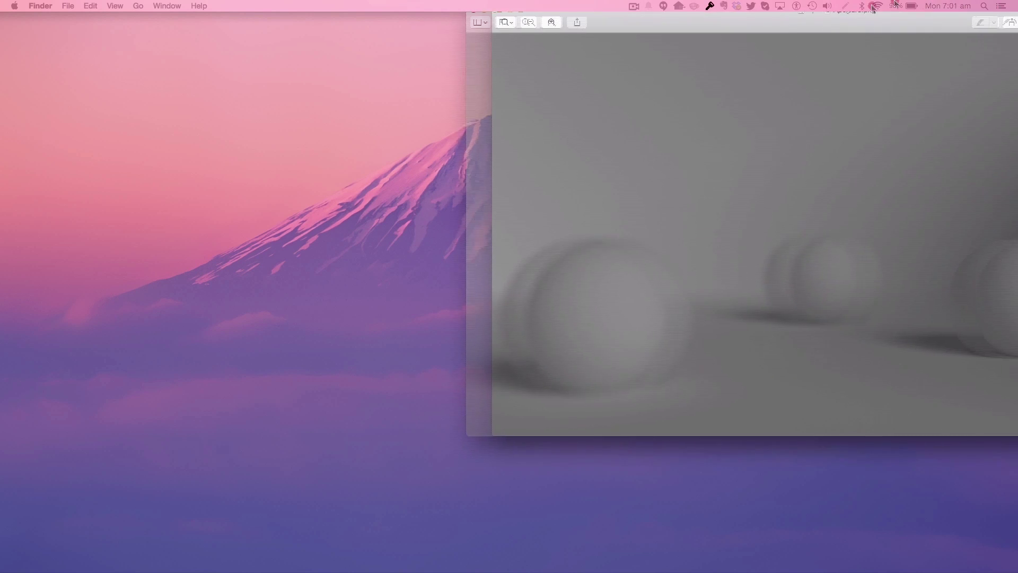
- Bring the Aperture.png Preview window forward, then minimize it out of the way
{"action": "left_click", "coordinate": [604, 40]}
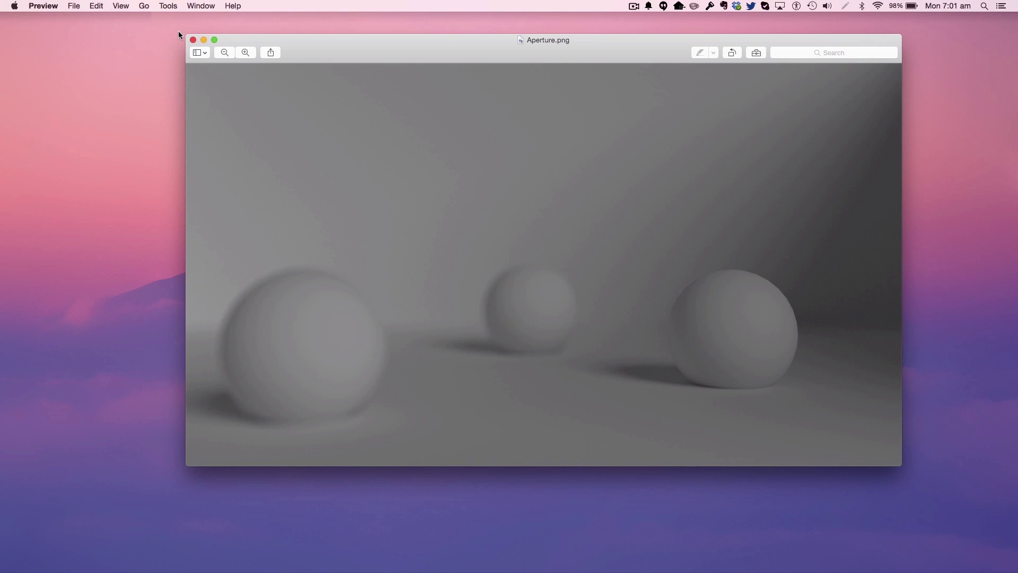
{"action": "left_click", "coordinate": [204, 40]}
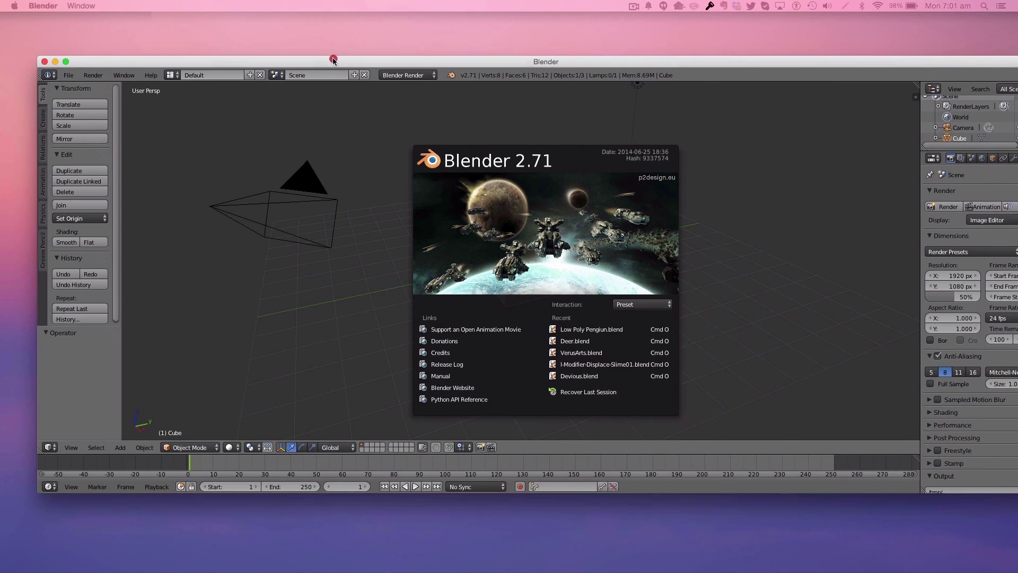
- Stretch the Blender window across the full screen below the menu bar
{"action": "left_click", "coordinate": [331, 62]}
{"action": "left_click_drag", "start_coordinate": [41, 59], "coordinate": [3, 13]}
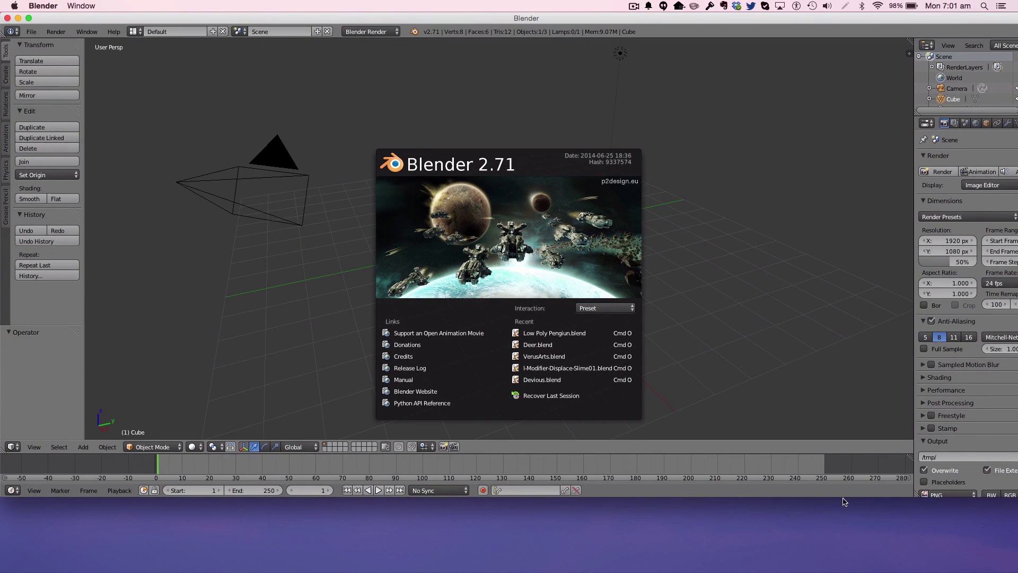
{"action": "left_click_drag", "start_coordinate": [844, 501], "coordinate": [849, 570]}
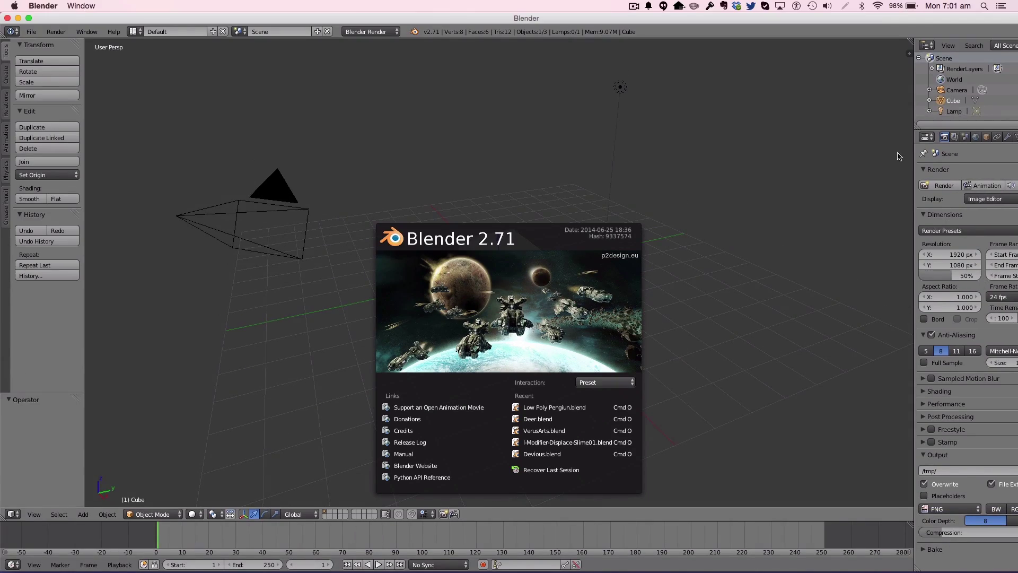
{"action": "left_click_drag", "start_coordinate": [863, 22], "coordinate": [807, 20]}
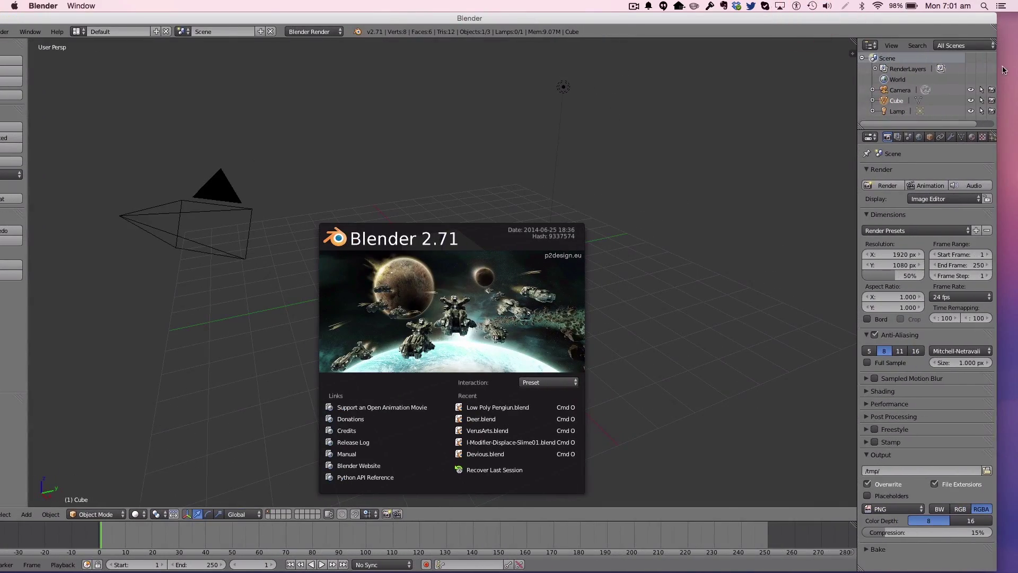
{"action": "left_click_drag", "start_coordinate": [997, 67], "coordinate": [897, 66]}
{"action": "left_click_drag", "start_coordinate": [838, 18], "coordinate": [897, 15]}
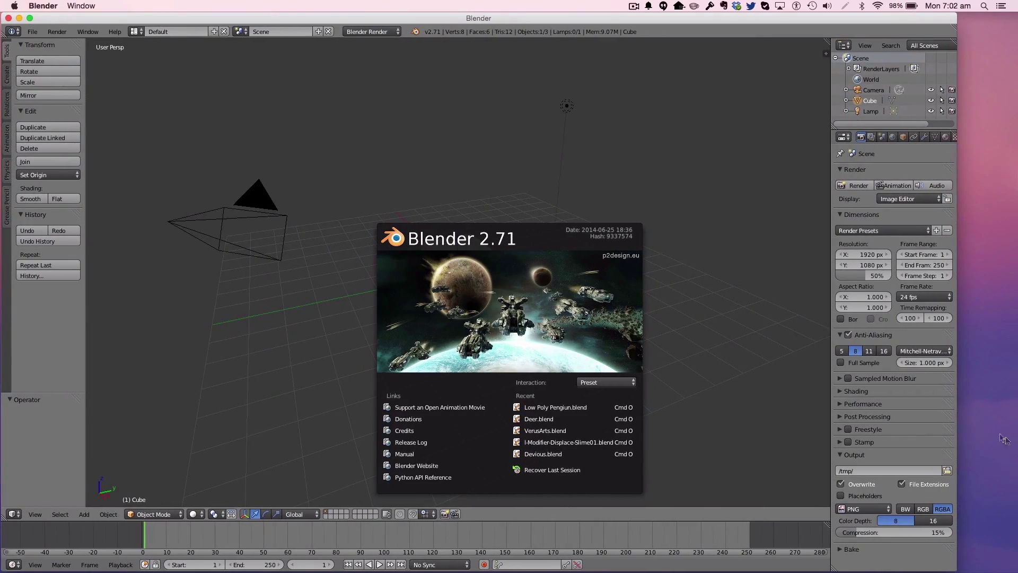
{"action": "left_click_drag", "start_coordinate": [956, 416], "coordinate": [1016, 417]}
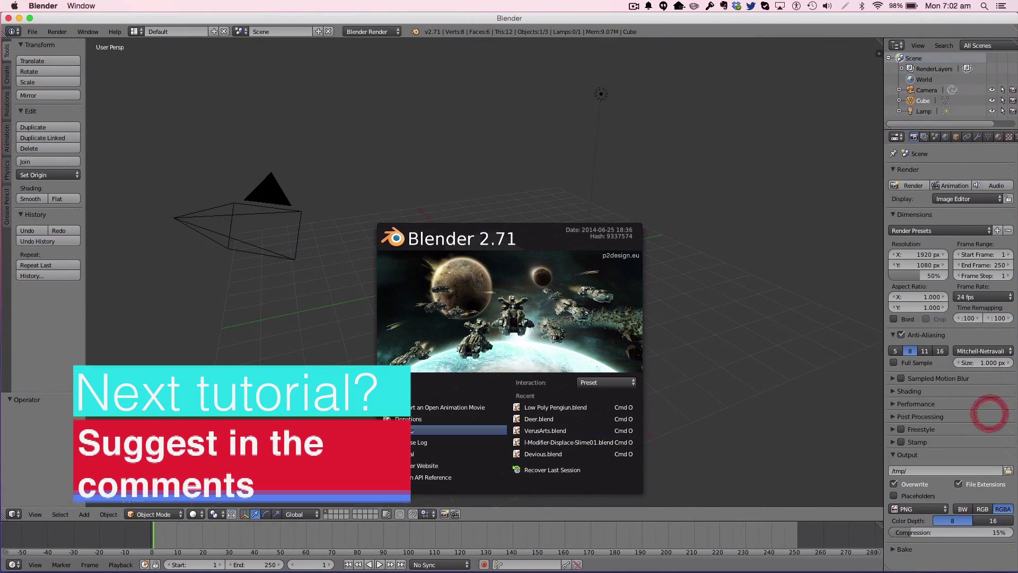
- Dismiss the splash screen and scale the default cube up
{"action": "left_click", "coordinate": [726, 316]}
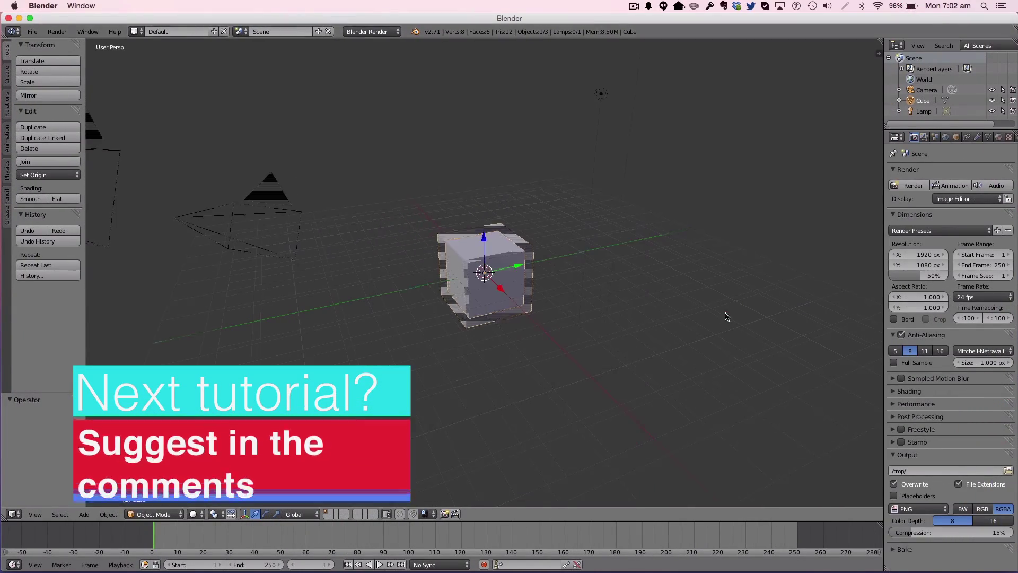
{"action": "scroll", "coordinate": [534, 281], "scroll_direction": "up", "scroll_amount": 4}
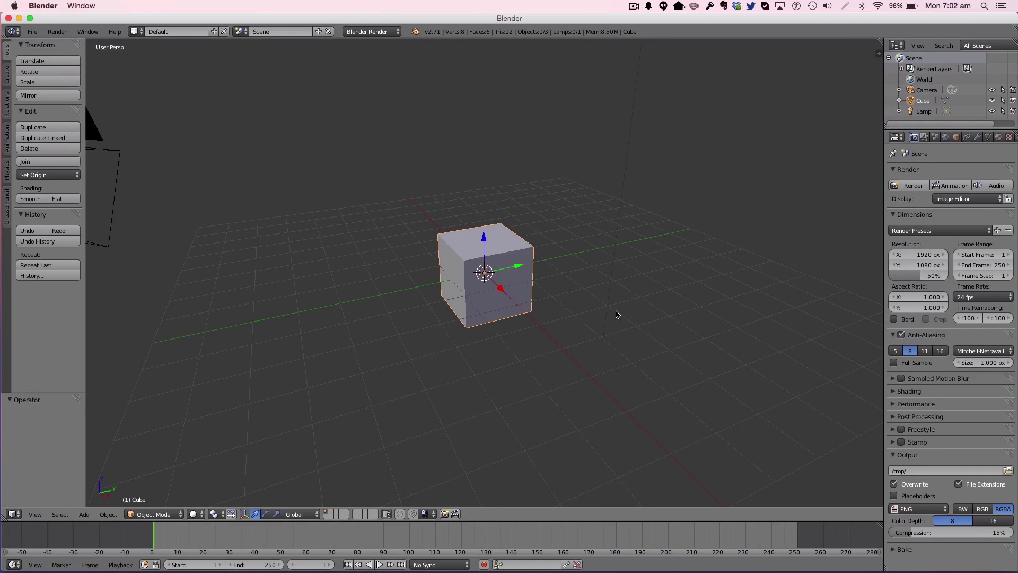
{"action": "key", "text": "s"}
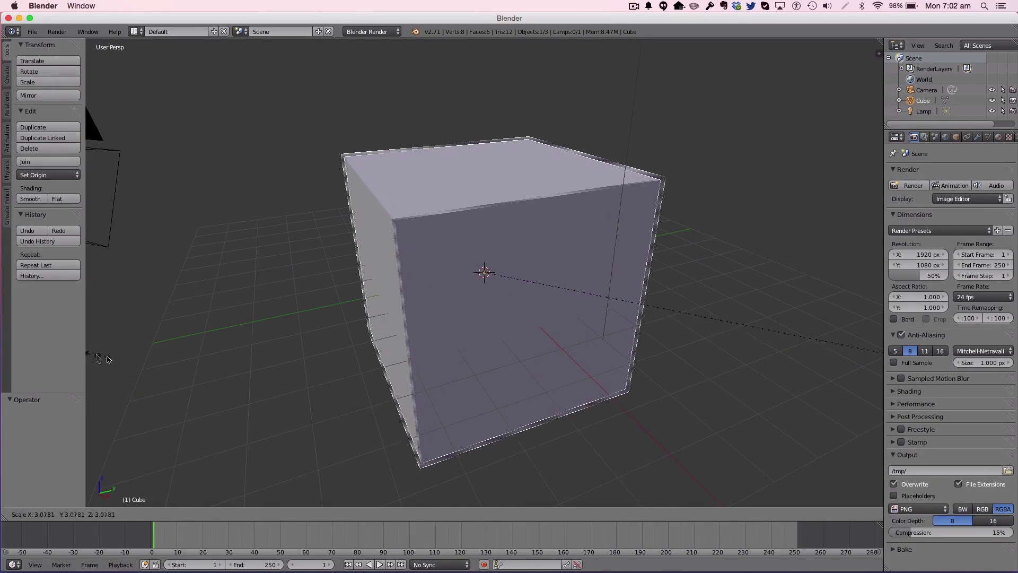
{"action": "left_click", "coordinate": [488, 343]}
- Flatten the cube along Z twice, then enlarge it into a broad, thin floor slab
{"action": "key", "text": "s"}
{"action": "key", "text": "z"}
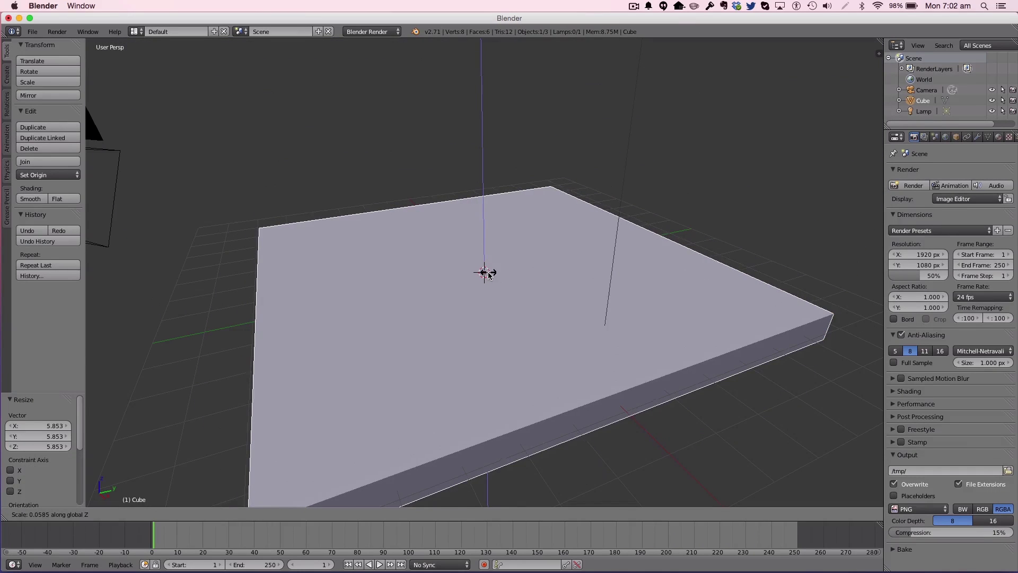
{"action": "left_click", "coordinate": [485, 272]}
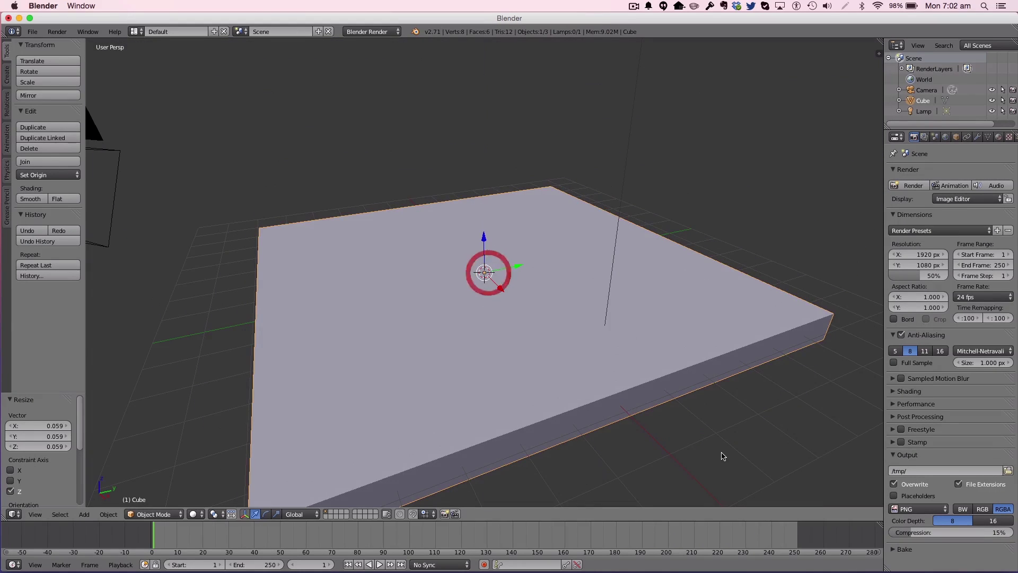
{"action": "scroll", "coordinate": [655, 411], "scroll_direction": "down", "scroll_amount": 3}
{"action": "key", "text": "s"}
{"action": "key", "text": "z"}
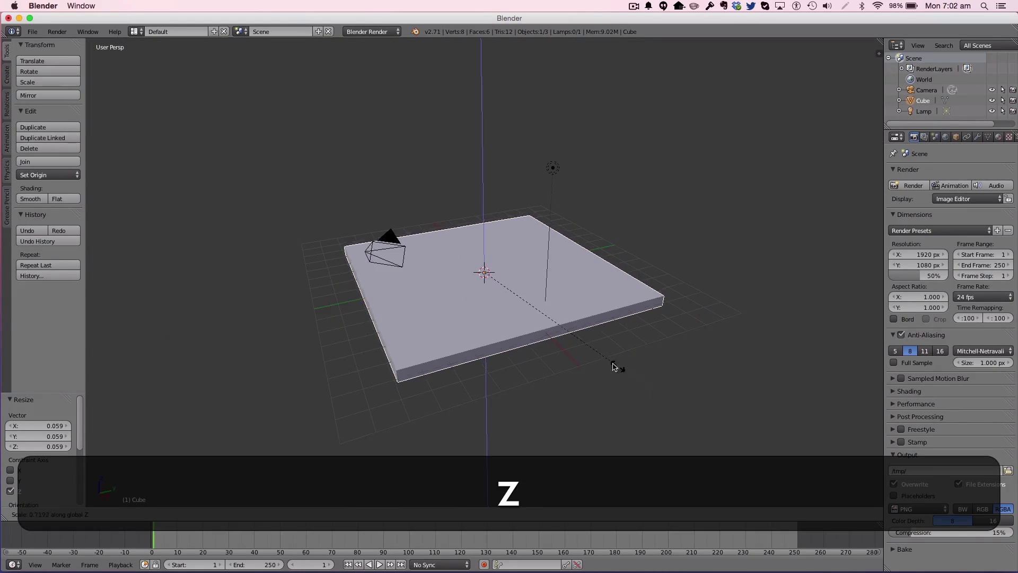
{"action": "left_click", "coordinate": [495, 282]}
{"action": "key", "text": "s"}
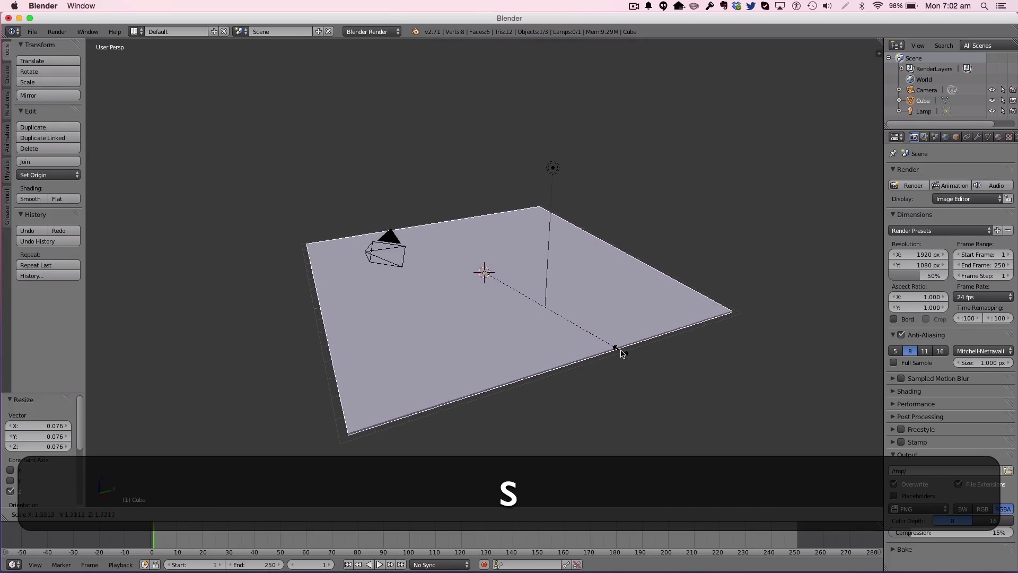
{"action": "left_click", "coordinate": [622, 360]}
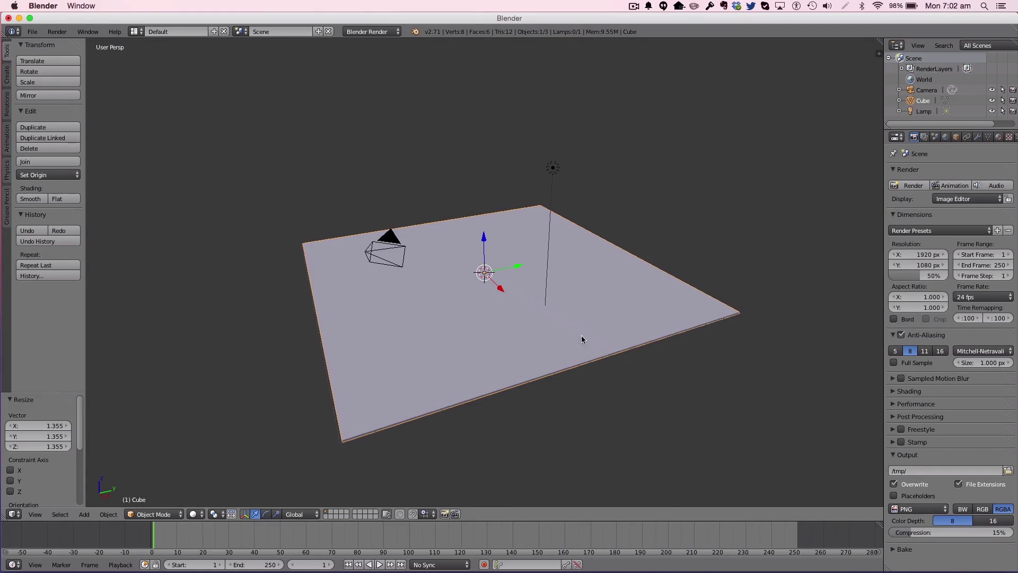
- In top view Edit Mode, subdivide the slab's mesh five times into a fine grid
{"action": "key", "text": "7"}
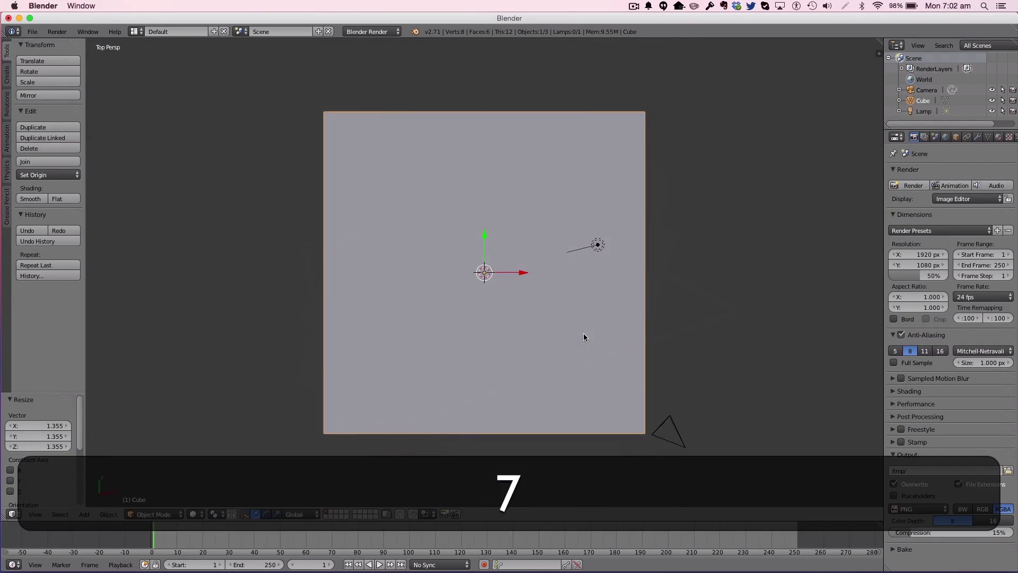
{"action": "key", "text": "Tab"}
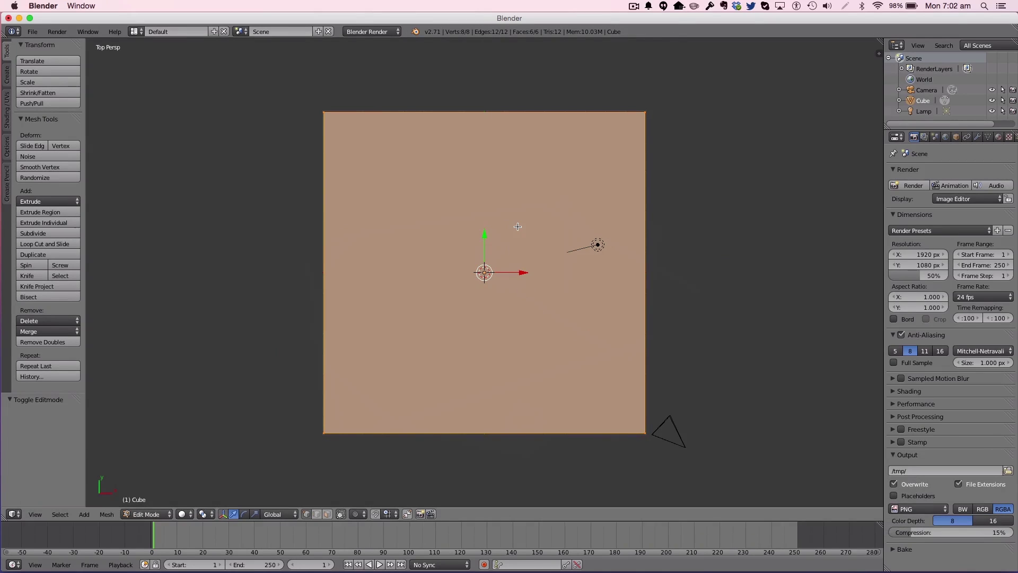
{"action": "key", "text": "w"}
{"action": "left_click", "coordinate": [518, 227]}
{"action": "key", "text": "w"}
{"action": "left_click", "coordinate": [517, 226]}
{"action": "key", "text": "w"}
{"action": "left_click", "coordinate": [517, 227]}
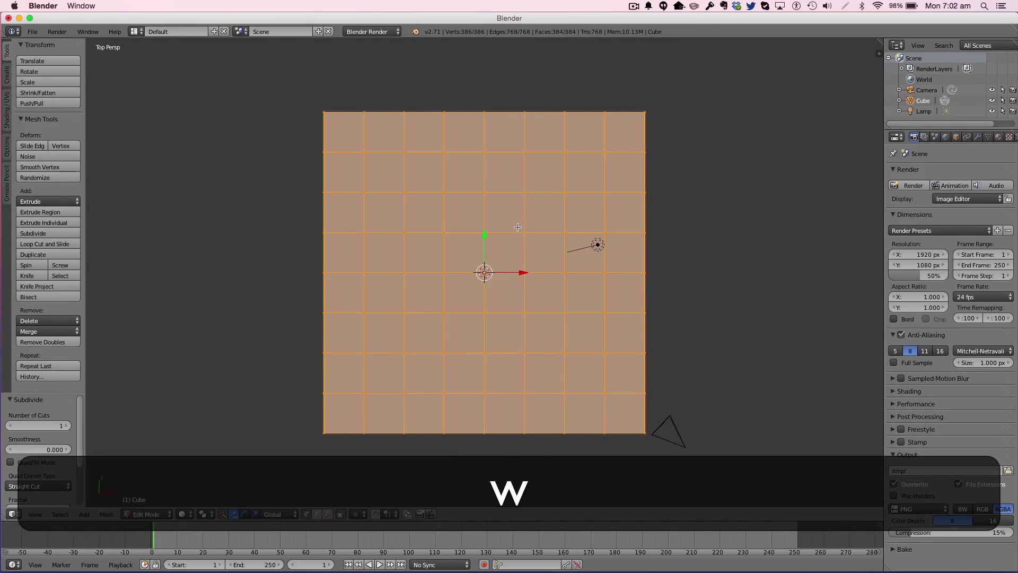
{"action": "key", "text": "w"}
{"action": "left_click", "coordinate": [517, 227]}
{"action": "key", "text": "w"}
{"action": "left_click", "coordinate": [517, 227]}
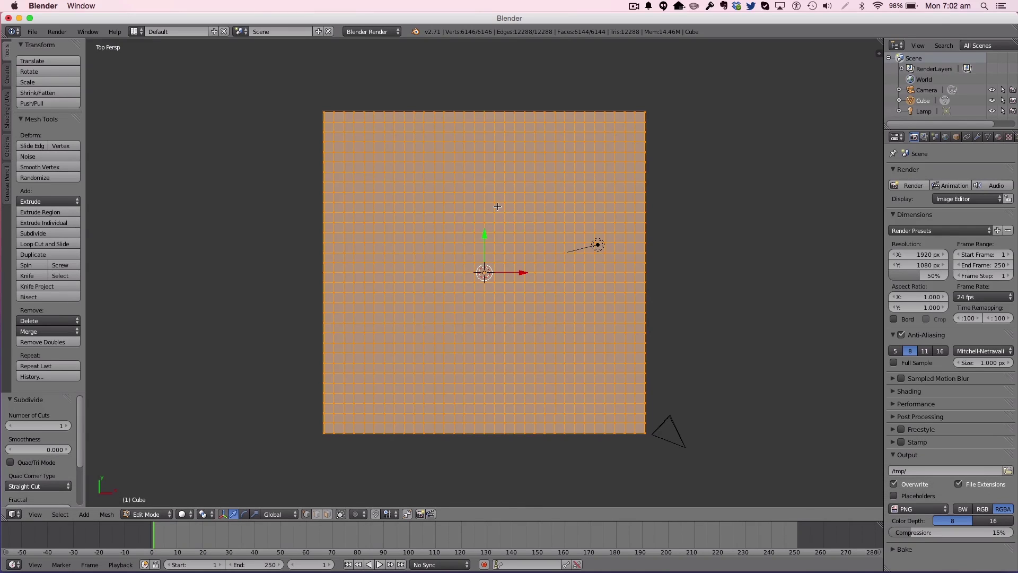
- Deselect all, then box-select the back, right and left border faces
{"action": "key", "text": "a"}
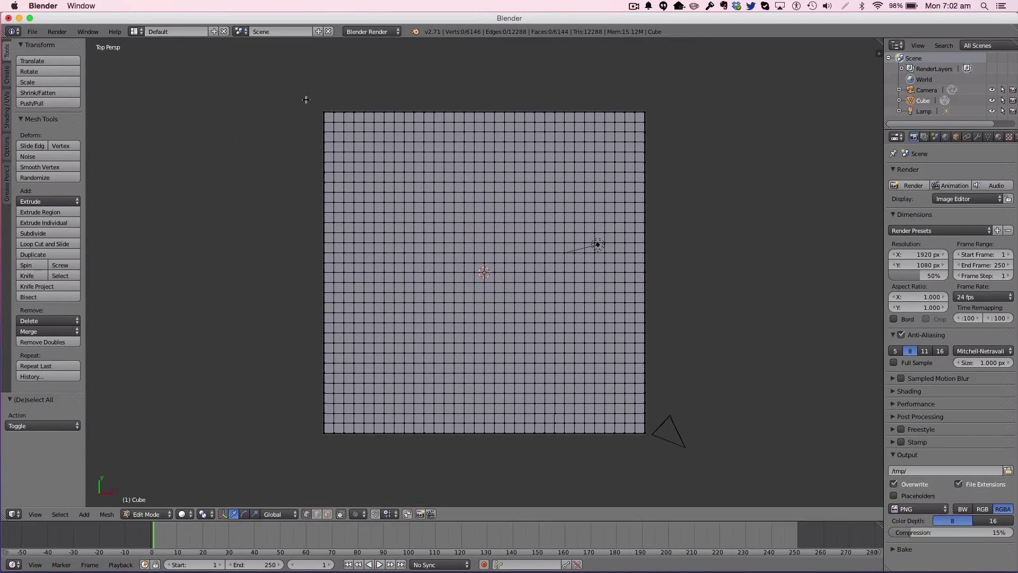
{"action": "key", "text": "b"}
{"action": "left_click_drag", "start_coordinate": [307, 97], "coordinate": [701, 127]}
{"action": "key", "text": "b"}
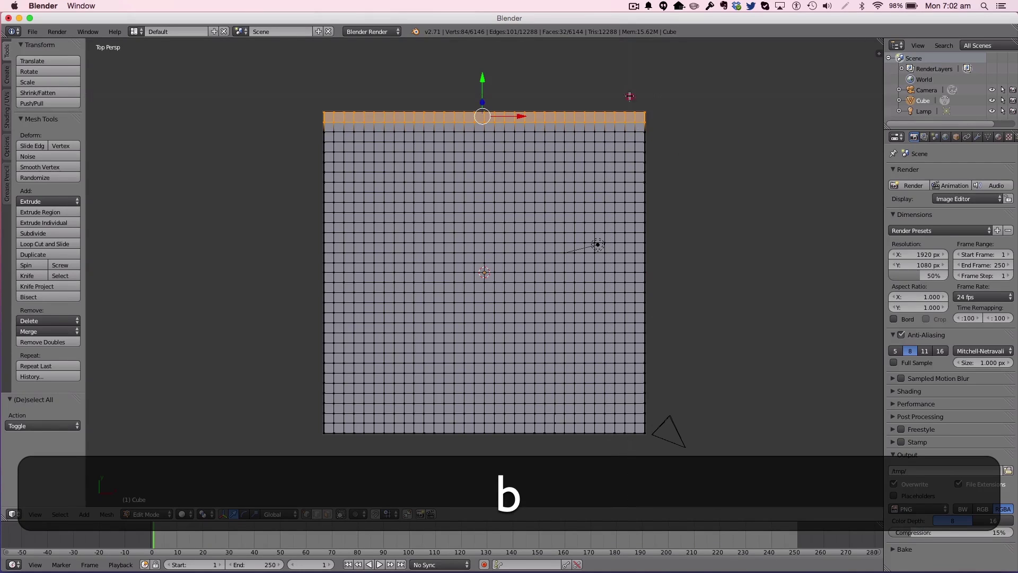
{"action": "left_click_drag", "start_coordinate": [629, 95], "coordinate": [679, 498]}
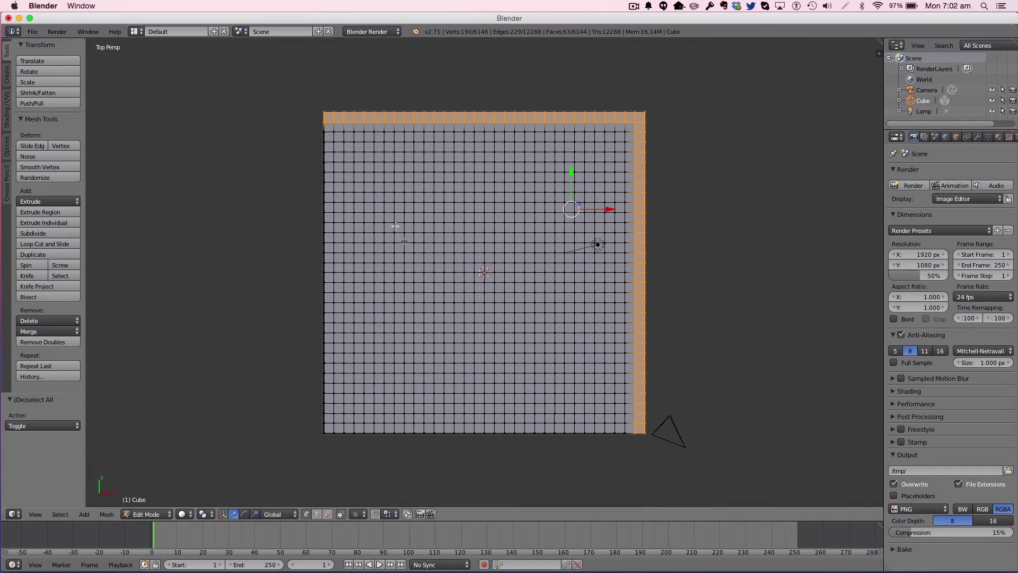
{"action": "key", "text": "b"}
{"action": "left_click_drag", "start_coordinate": [309, 96], "coordinate": [339, 434]}
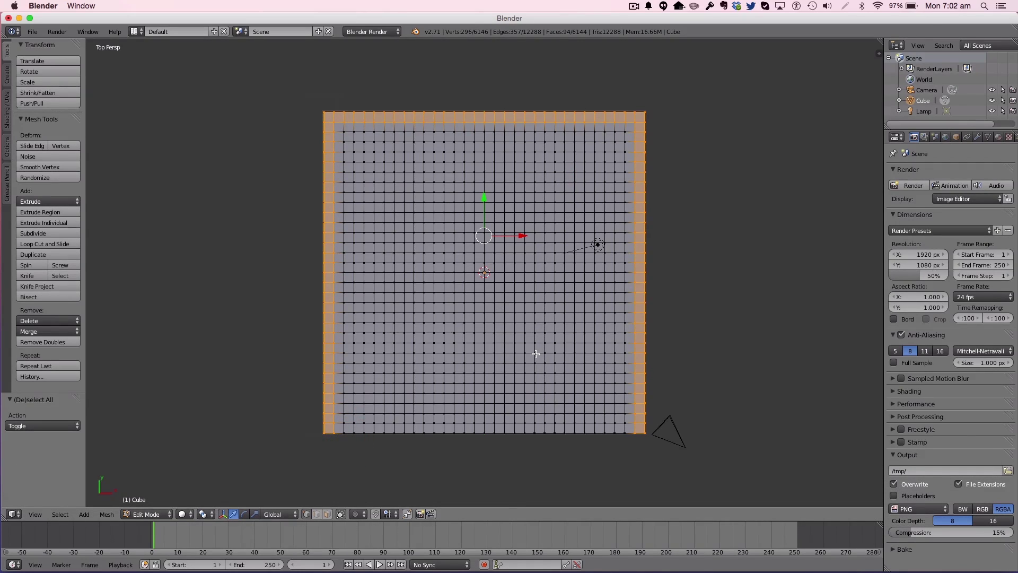
- Extrude the selected border faces upward into walls from front view, then leave Edit Mode
{"action": "key", "text": "KP_1"}
{"action": "key", "text": "e"}
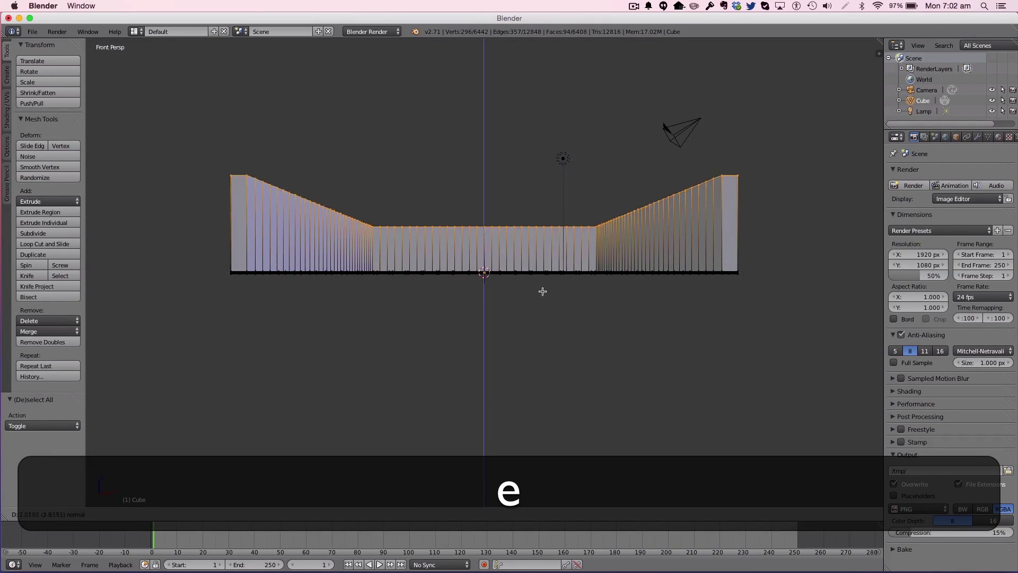
{"action": "left_click", "coordinate": [545, 257]}
{"action": "key", "text": "Tab"}
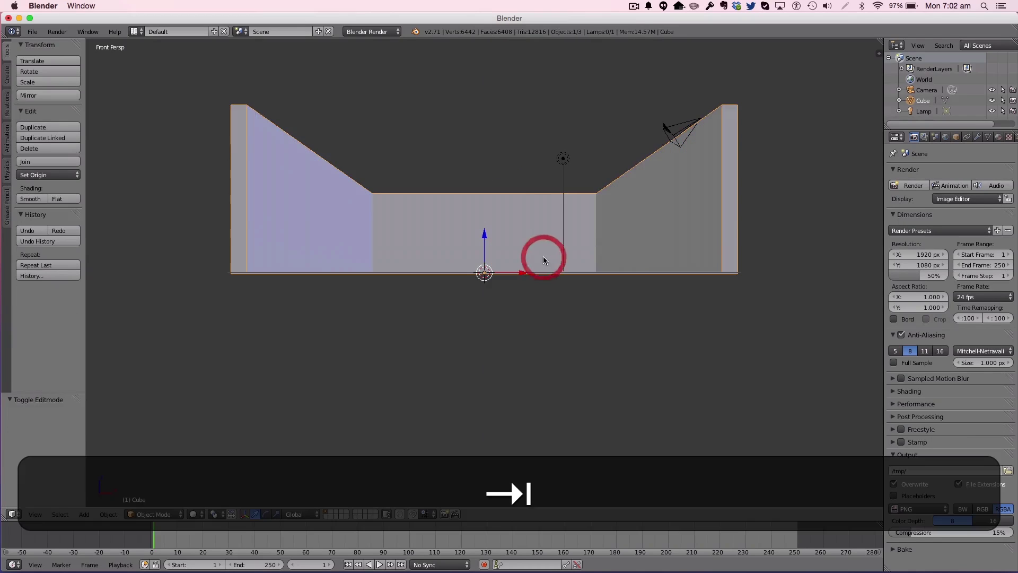
{"action": "middle_click_drag", "start_coordinate": [720, 298], "coordinate": [730, 338]}
- Delete the default camera and lamp
{"action": "right_click", "coordinate": [710, 214]}
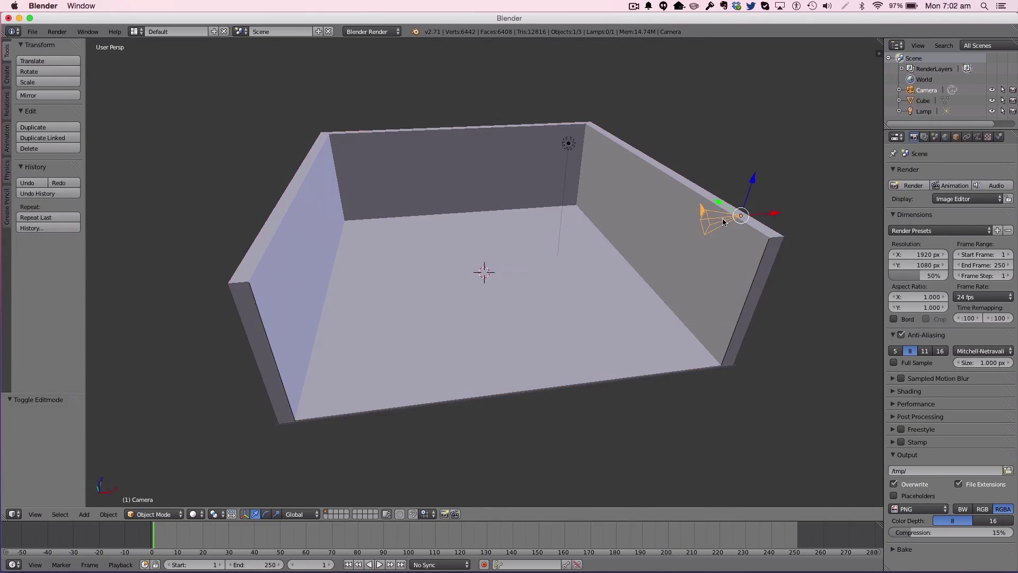
{"action": "key", "text": "x"}
{"action": "left_click", "coordinate": [722, 219]}
{"action": "right_click", "coordinate": [568, 143]}
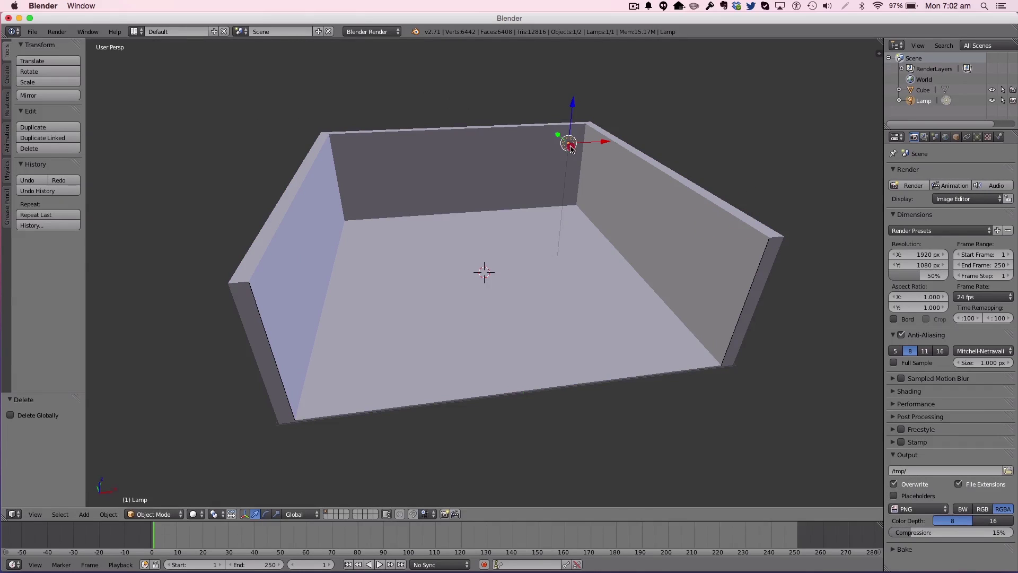
{"action": "key", "text": "x"}
{"action": "left_click", "coordinate": [570, 146]}
- Add a UV sphere and give it smooth shading
{"action": "key", "text": "shift+a"}
{"action": "mouse_move", "coordinate": [546, 303]}
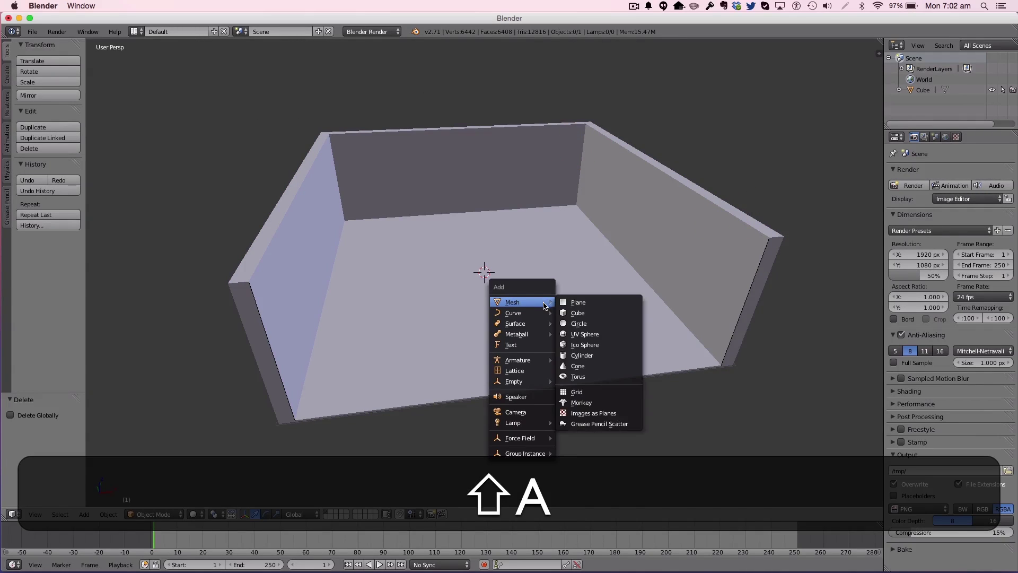
{"action": "left_click", "coordinate": [583, 334]}
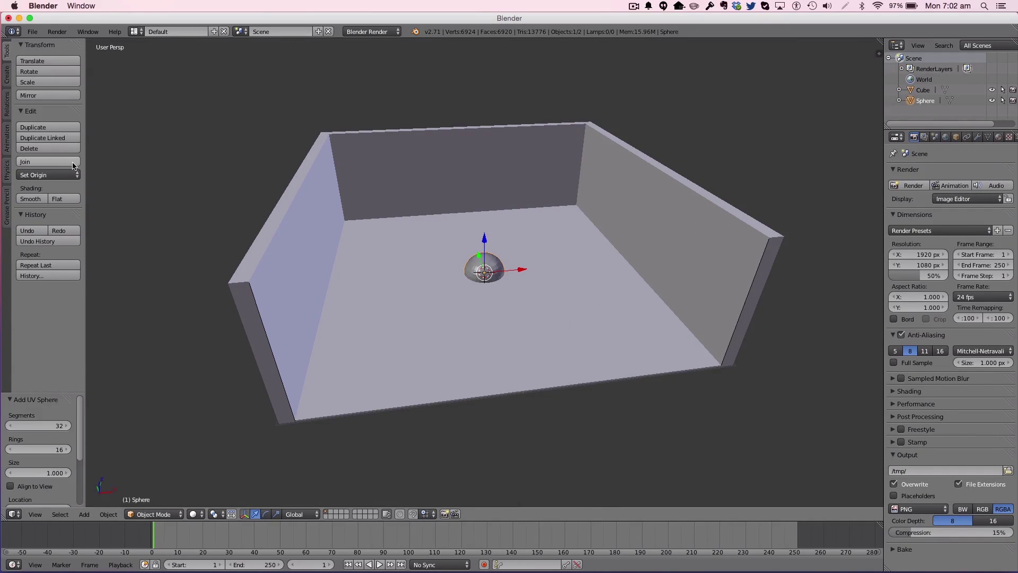
{"action": "left_click", "coordinate": [44, 198]}
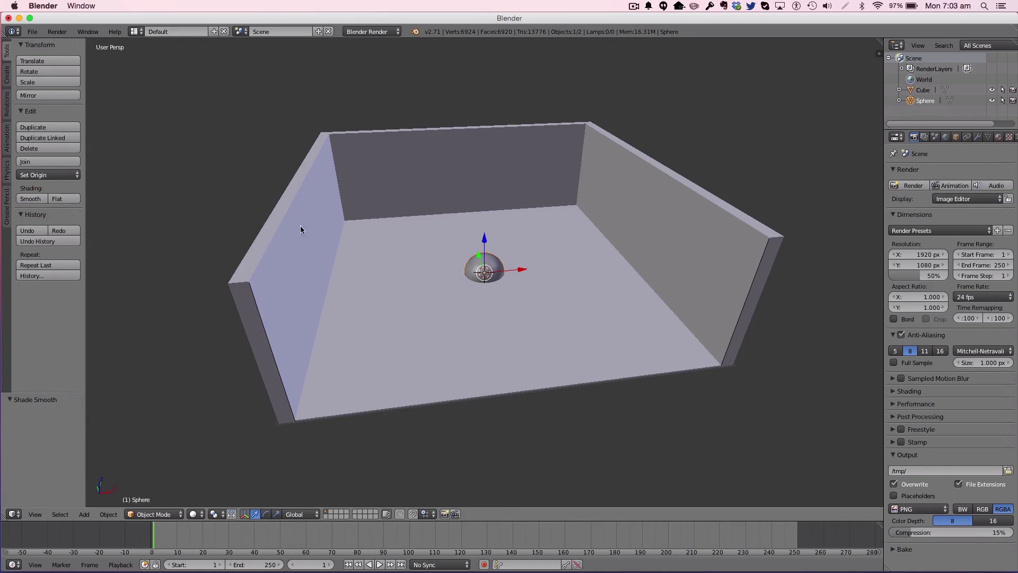
- Raise the sphere 0.783 along Z so it rests on the floor
{"action": "key", "text": "g"}
{"action": "key", "text": "z"}
{"action": "left_click", "coordinate": [490, 234]}
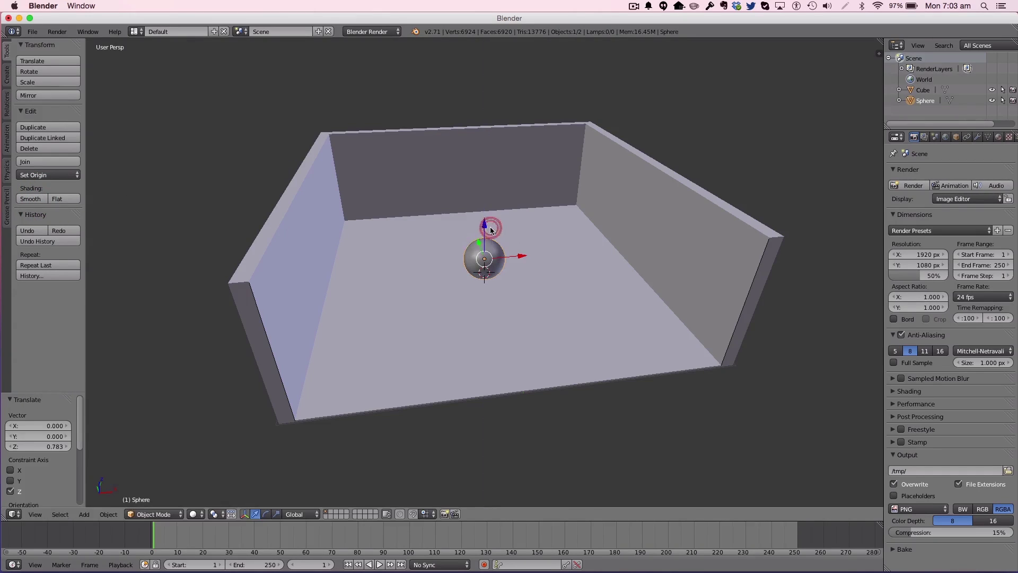
{"action": "key", "text": "KP_1"}
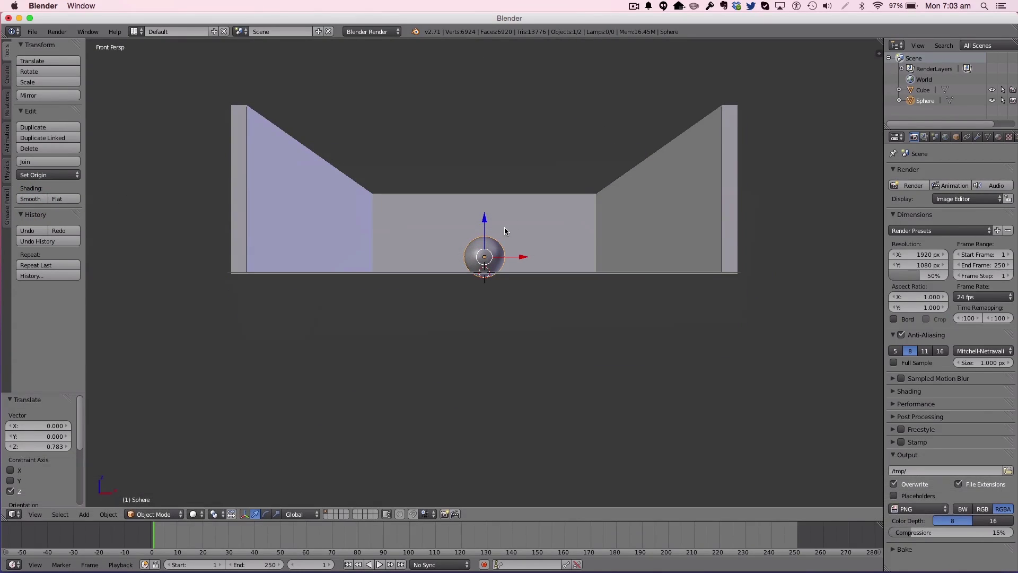
{"action": "middle_click_drag", "start_coordinate": [491, 323], "coordinate": [544, 282]}
{"action": "key", "text": "KP_7"}
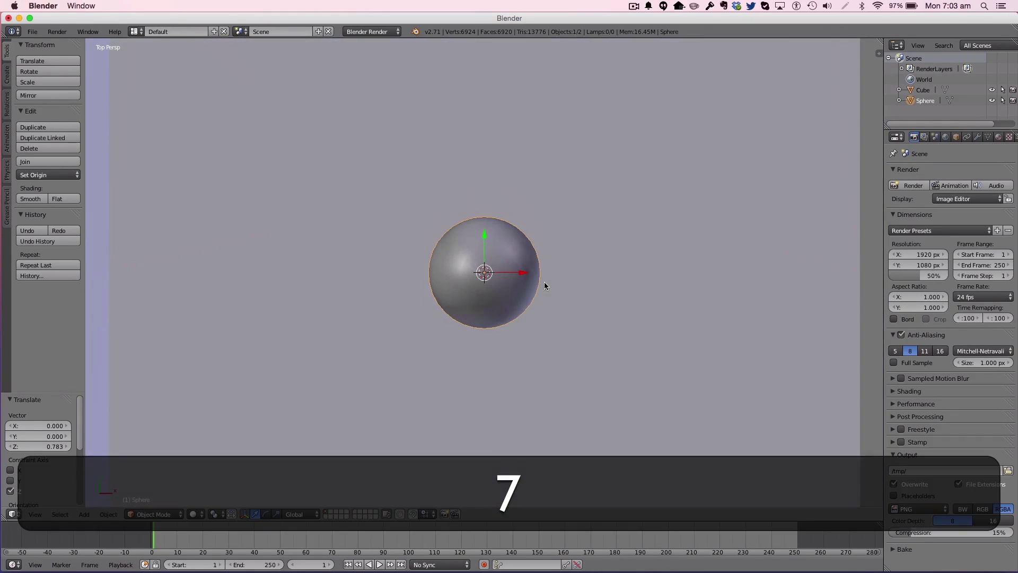
{"action": "scroll", "coordinate": [544, 290], "scroll_direction": "down", "scroll_amount": 2}
- Duplicate the sphere and place the copy toward the right side
{"action": "key", "text": "shift+d"}
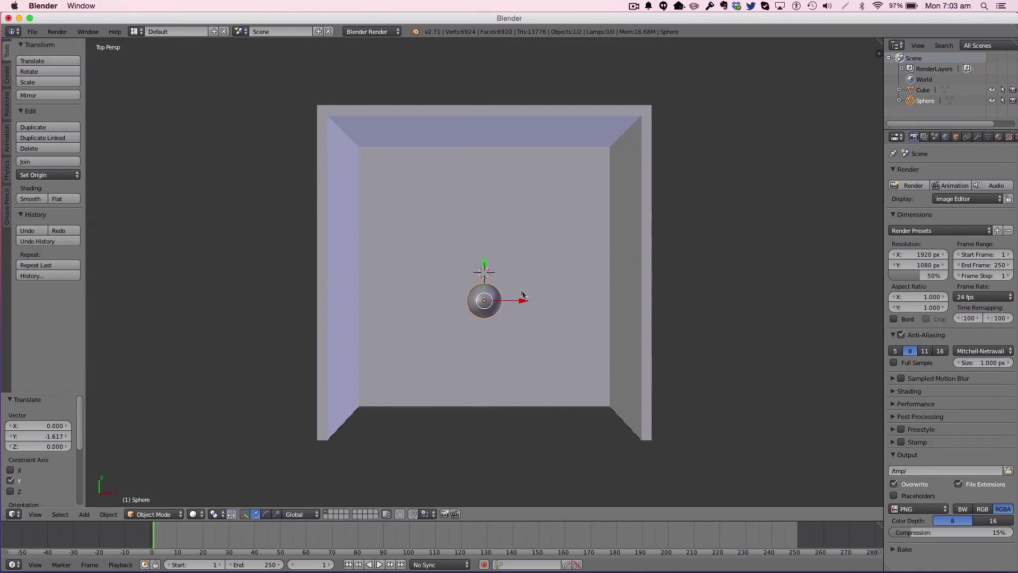
{"action": "key", "text": "x"}
{"action": "left_click", "coordinate": [479, 292]}
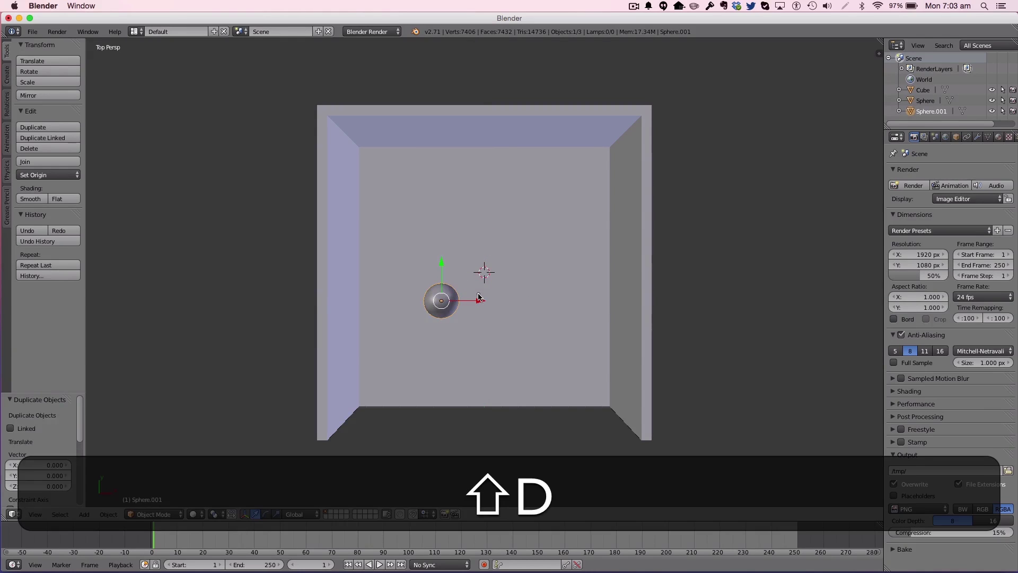
{"action": "key", "text": "shift+d"}
{"action": "key", "text": "g"}
{"action": "left_click", "coordinate": [570, 249]}
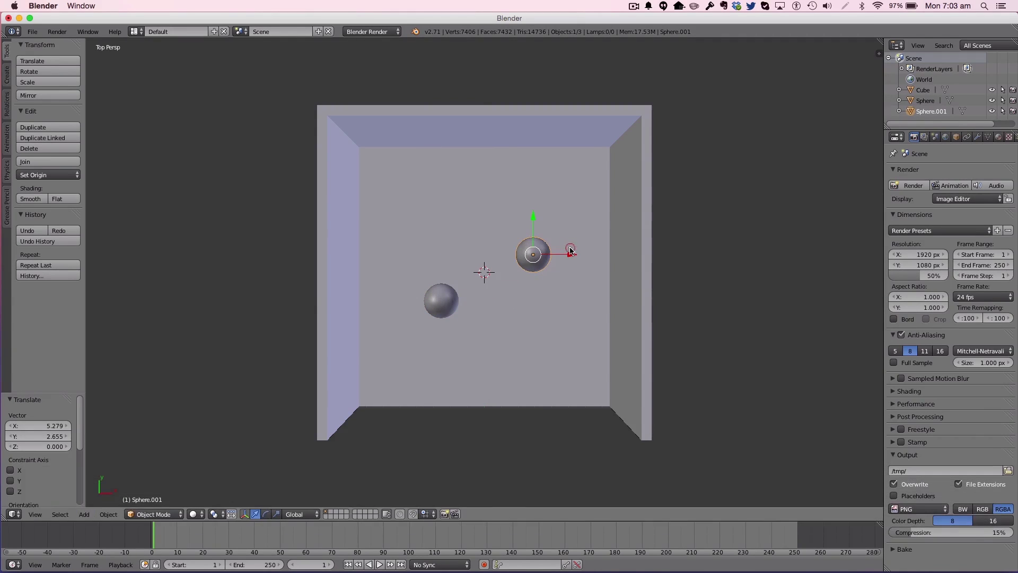
- Duplicate a third sphere and move it toward the back wall (X -3.815, Y 3.021)
{"action": "key", "text": "shift+d"}
{"action": "left_click", "coordinate": [569, 249]}
{"action": "key", "text": "g"}
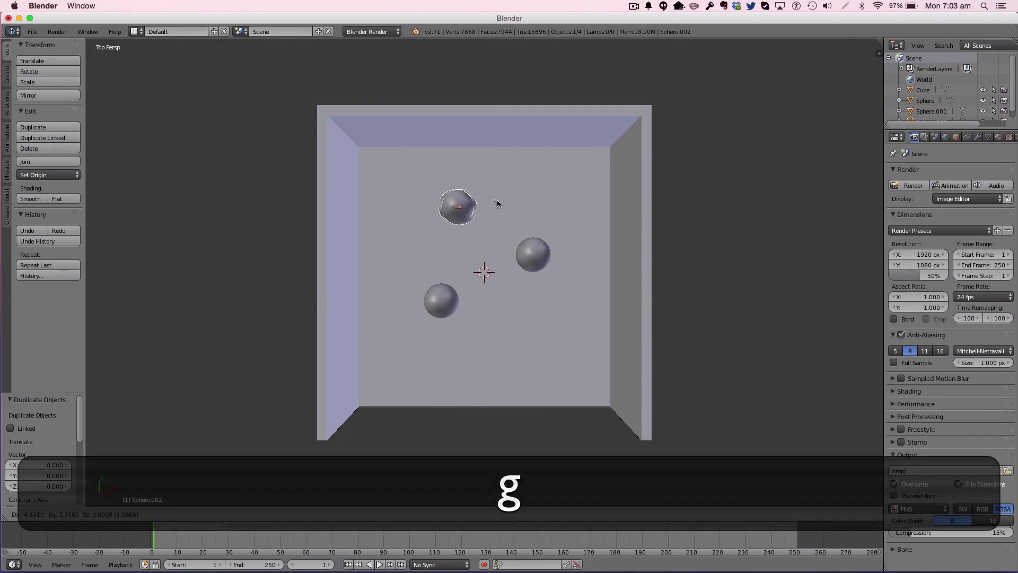
{"action": "left_click", "coordinate": [504, 198]}
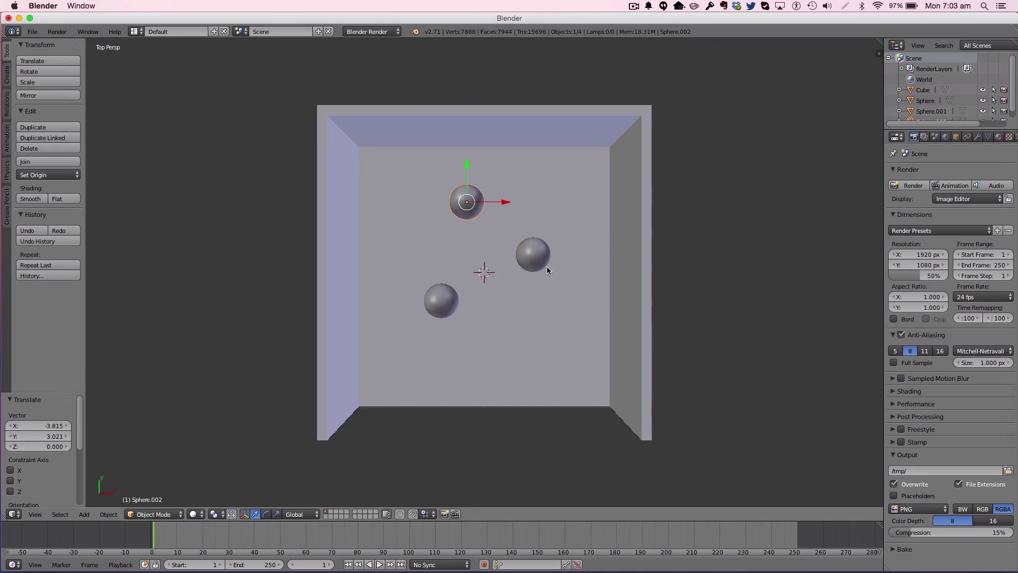
{"action": "middle_click_drag", "start_coordinate": [543, 345], "coordinate": [537, 261]}
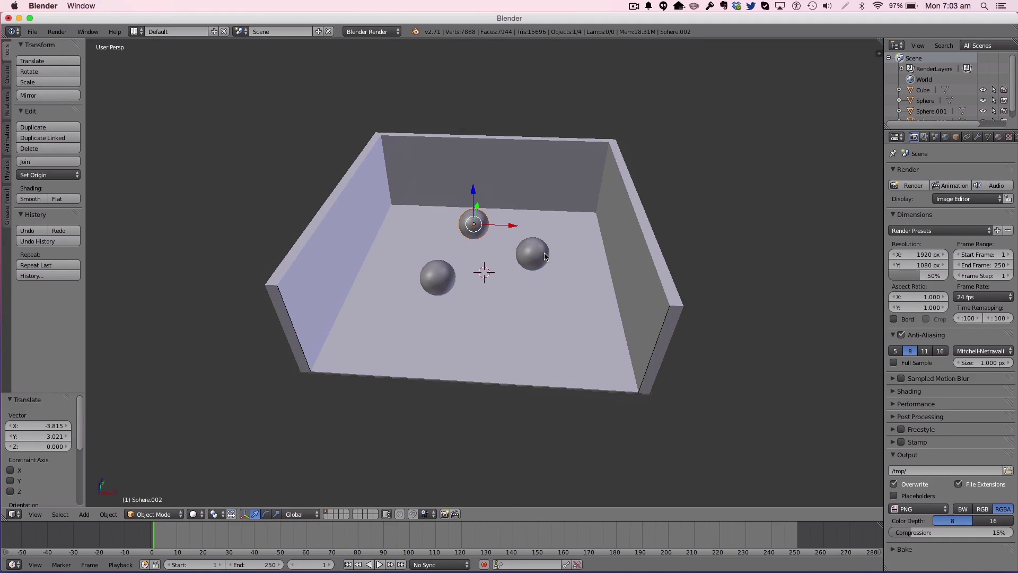
- Add a camera to the scene and look through it
{"action": "key", "text": "shift+a"}
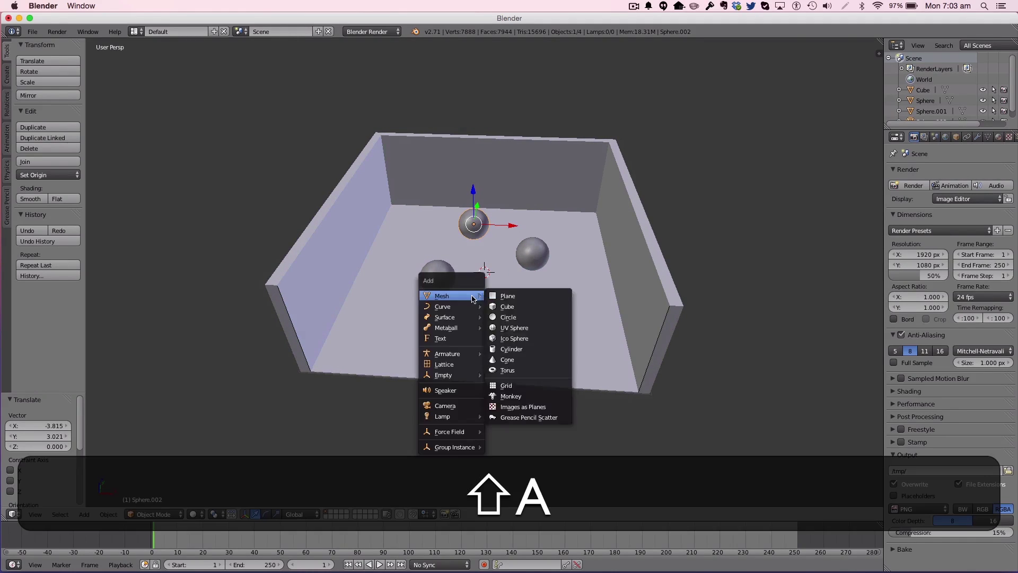
{"action": "left_click", "coordinate": [468, 405]}
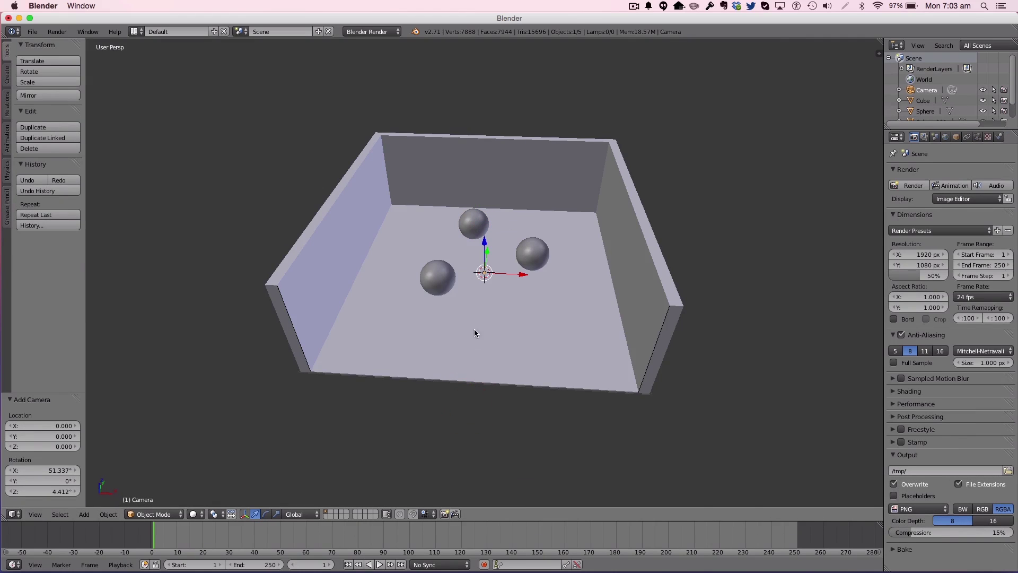
{"action": "key", "text": "KP_Decimal"}
{"action": "key", "text": "KP_0"}
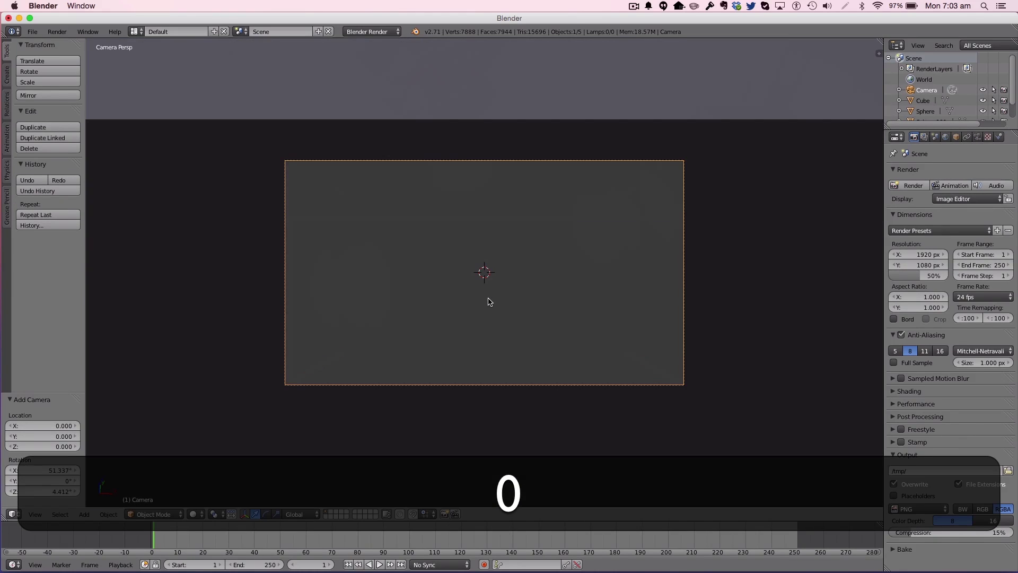
{"action": "key", "text": "shift"}
- Fly the camera with Shift+F until its view frames all three spheres
{"action": "key", "text": "shift+f"}
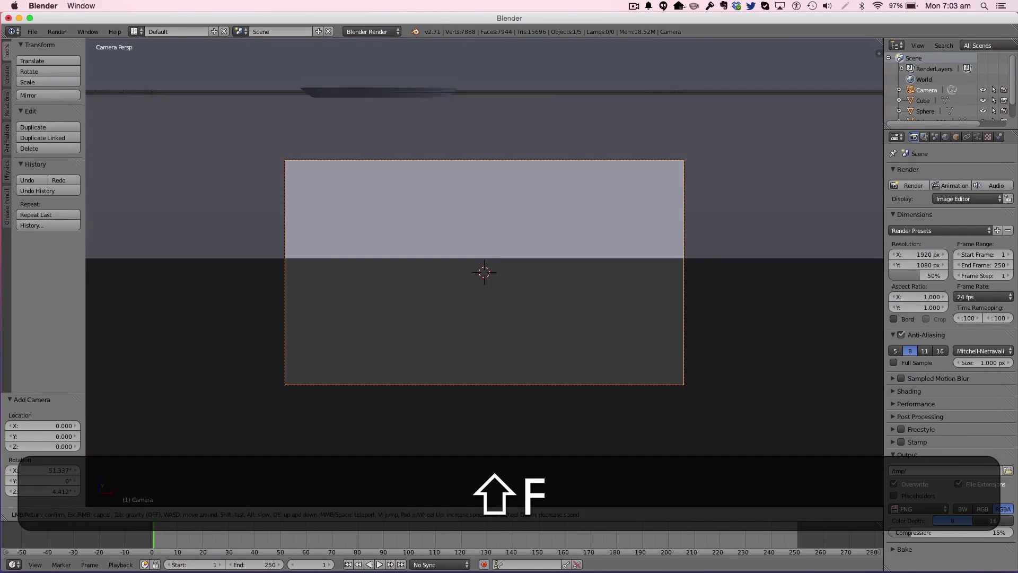
{"action": "key", "text": "s"}
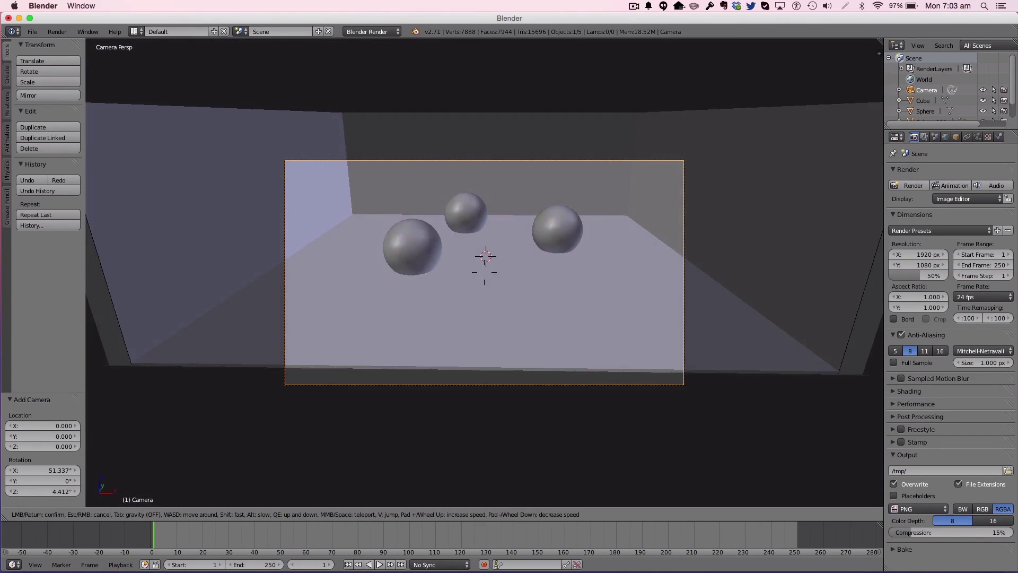
{"action": "key", "text": "w"}
{"action": "key", "text": "d"}
{"action": "key", "text": "w"}
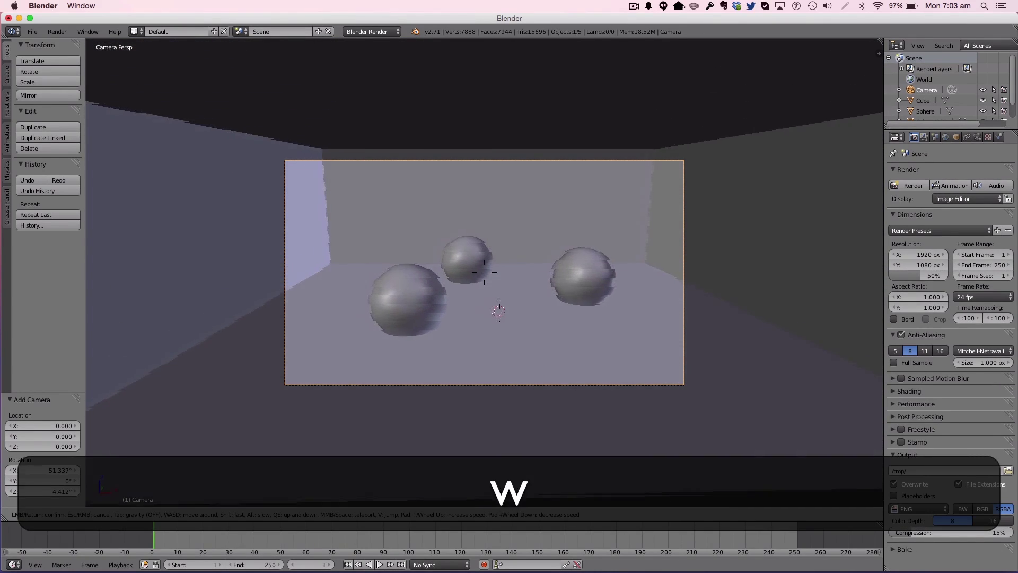
{"action": "key", "text": "s"}
{"action": "key", "text": "a"}
{"action": "key", "text": "d"}
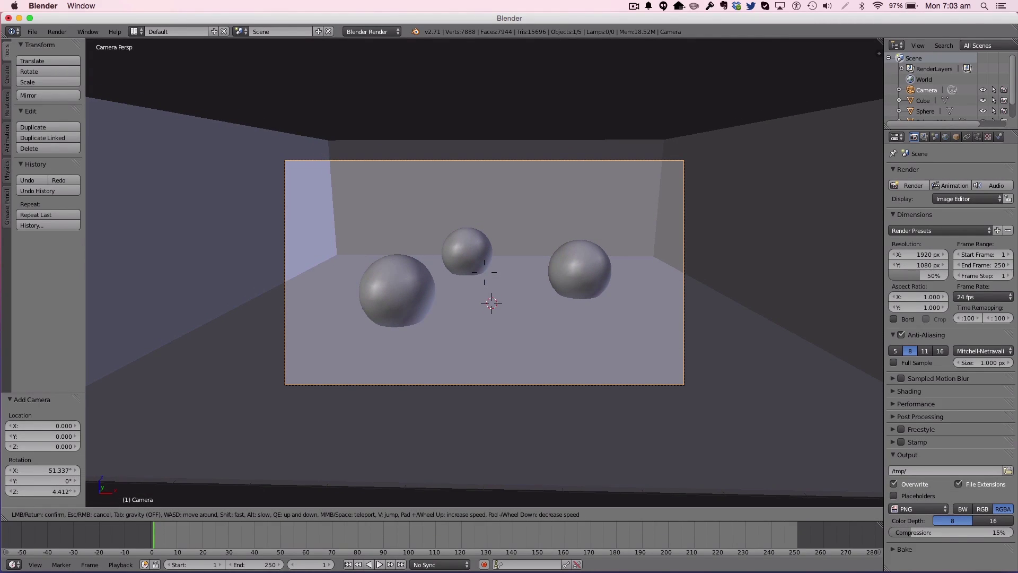
{"action": "key", "text": "w"}
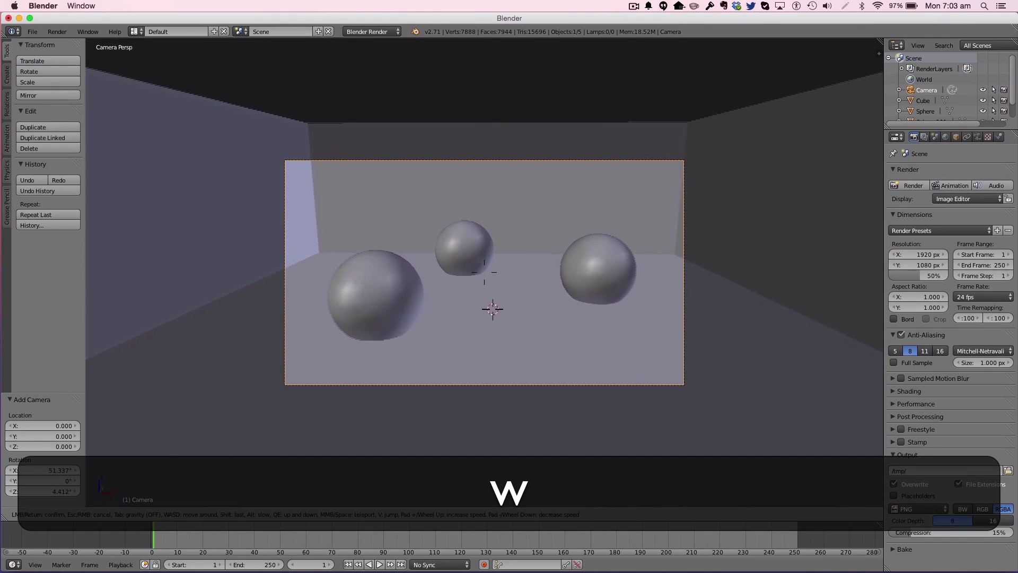
{"action": "key", "text": "e"}
{"action": "key", "text": "q"}
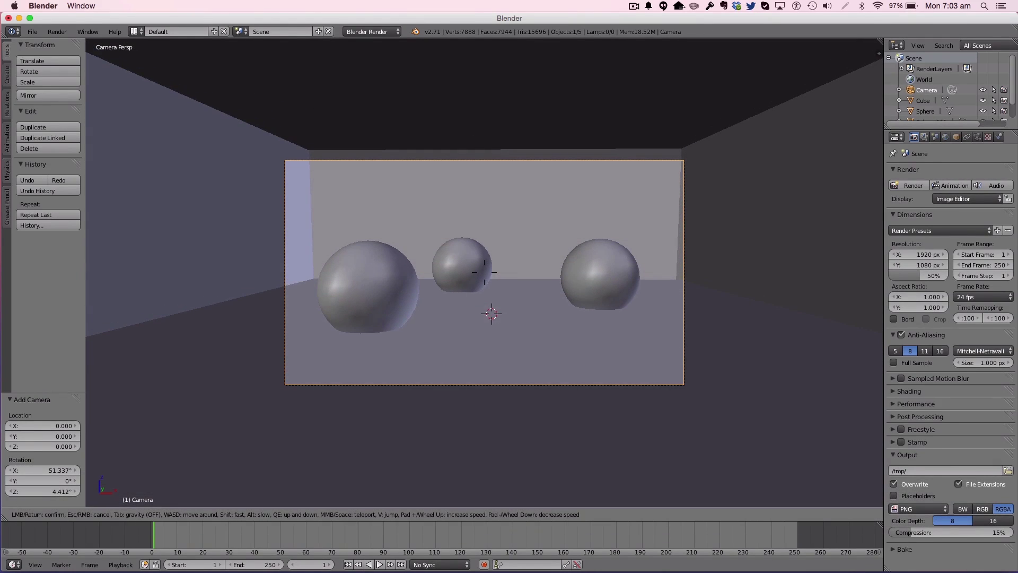
{"action": "key", "text": "Return"}
- Deselect everything and select the camera
{"action": "right_click", "coordinate": [465, 268]}
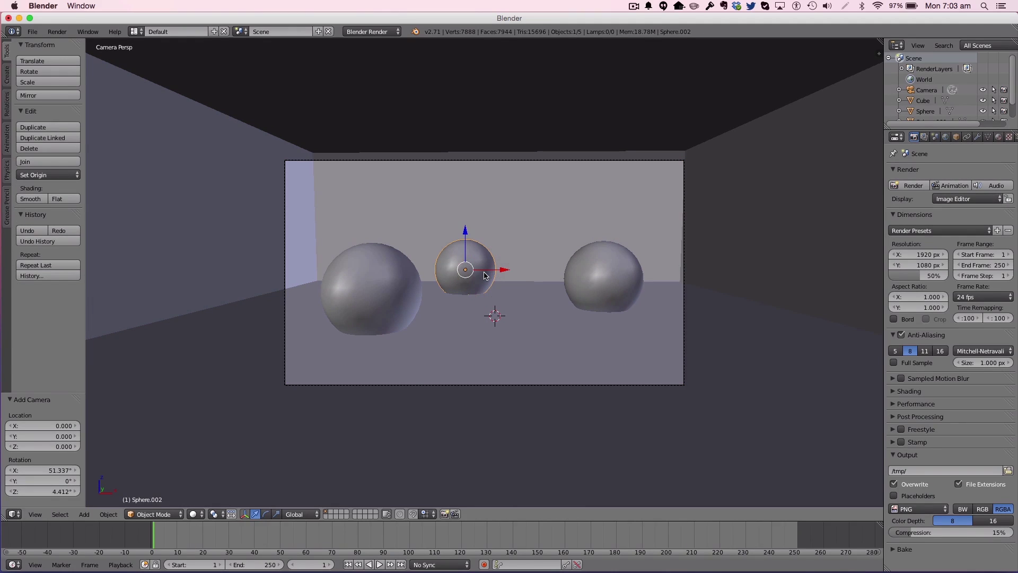
{"action": "key", "text": "a"}
{"action": "right_click", "coordinate": [640, 384]}
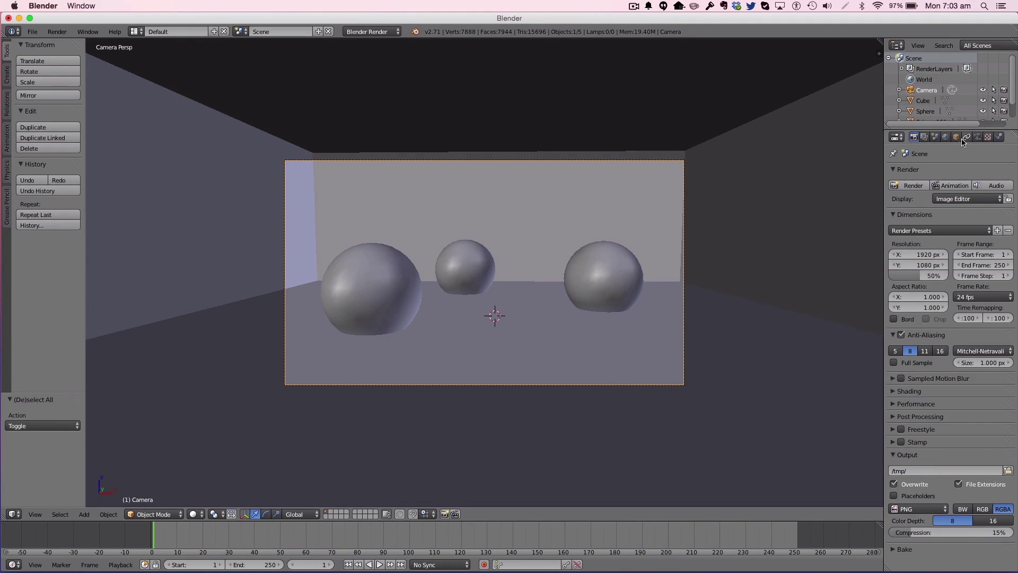
- Add a sun lamp and raise it above the room
{"action": "key", "text": "shift+a"}
{"action": "mouse_move", "coordinate": [632, 266]}
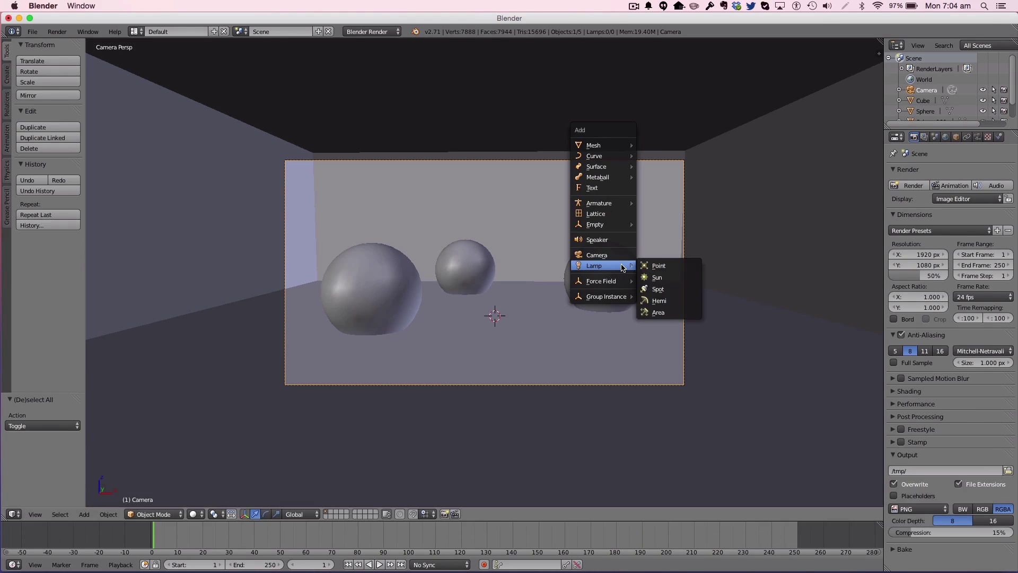
{"action": "left_click", "coordinate": [658, 276]}
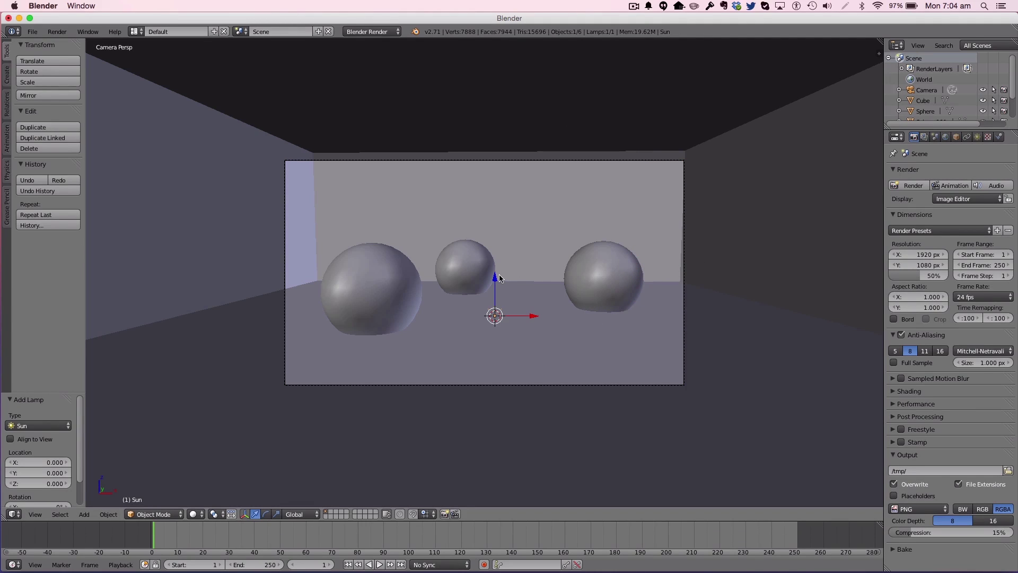
{"action": "left_click_drag", "start_coordinate": [499, 277], "coordinate": [494, 195]}
{"action": "left_click_drag", "start_coordinate": [497, 85], "coordinate": [495, 84]}
- Tilt the sun lamp about the X axis from top view
{"action": "key", "text": "KP_7"}
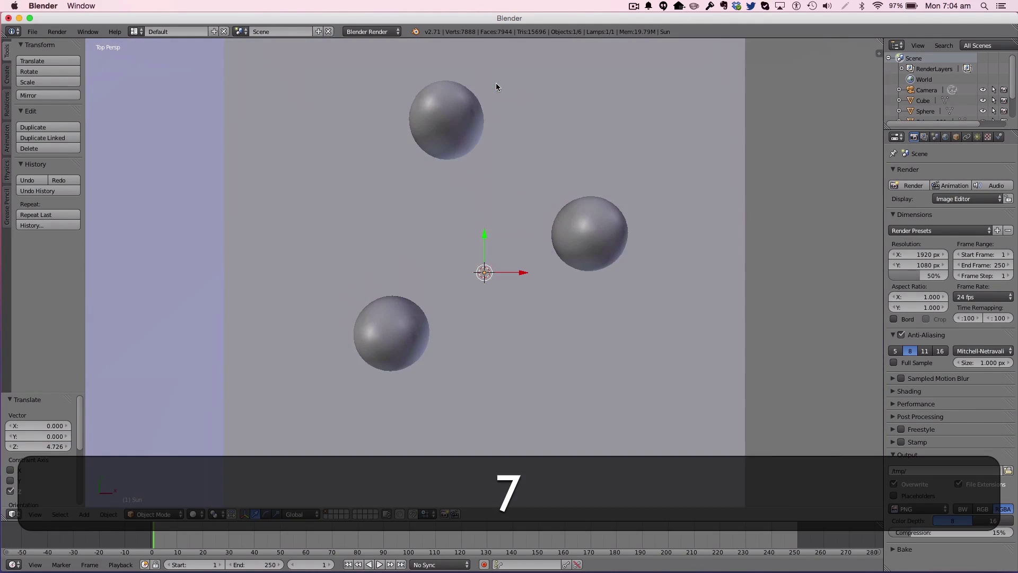
{"action": "key", "text": "r"}
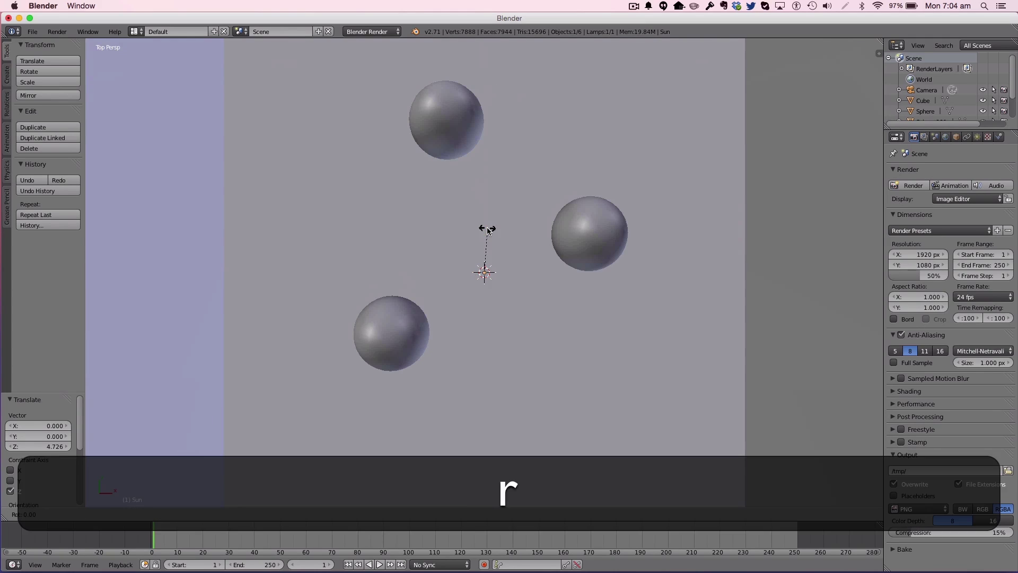
{"action": "key", "text": "x"}
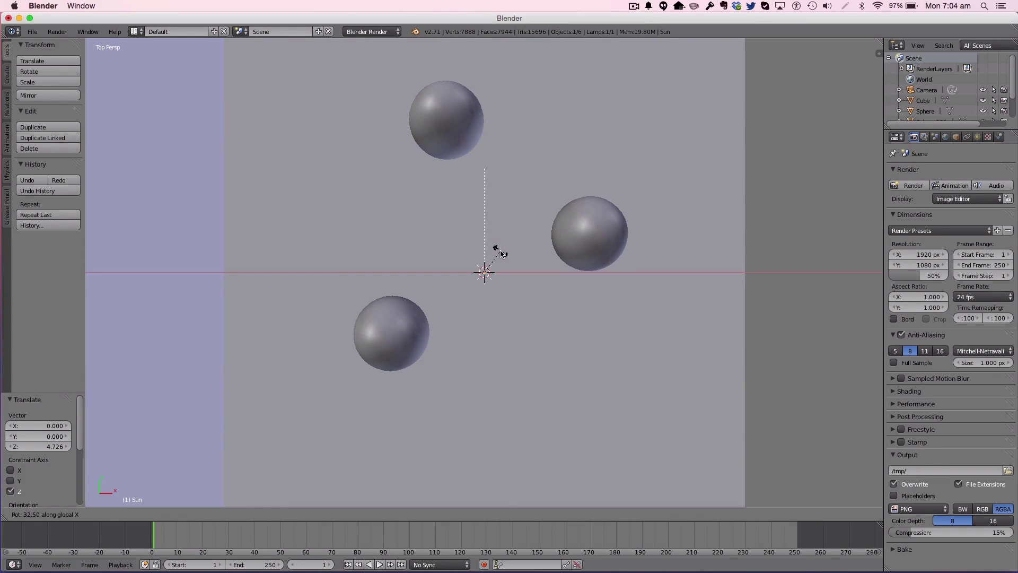
{"action": "left_click", "coordinate": [488, 256]}
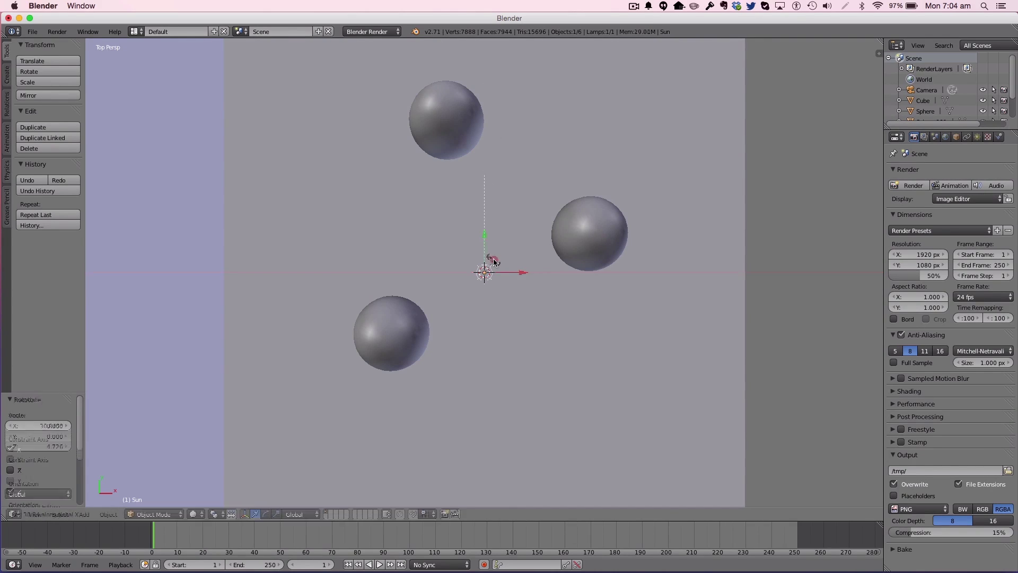
{"action": "key", "text": "KP_1"}
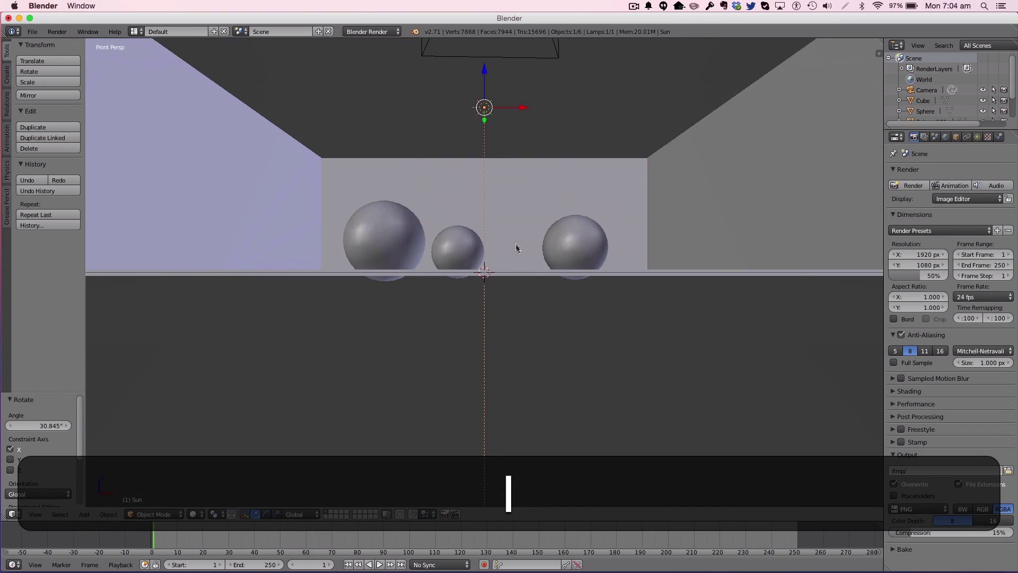
{"action": "middle_click_drag", "start_coordinate": [517, 248], "coordinate": [530, 159]}
- Turn the sun lamp about Z and slide it along X
{"action": "key", "text": "g"}
{"action": "key", "text": "z"}
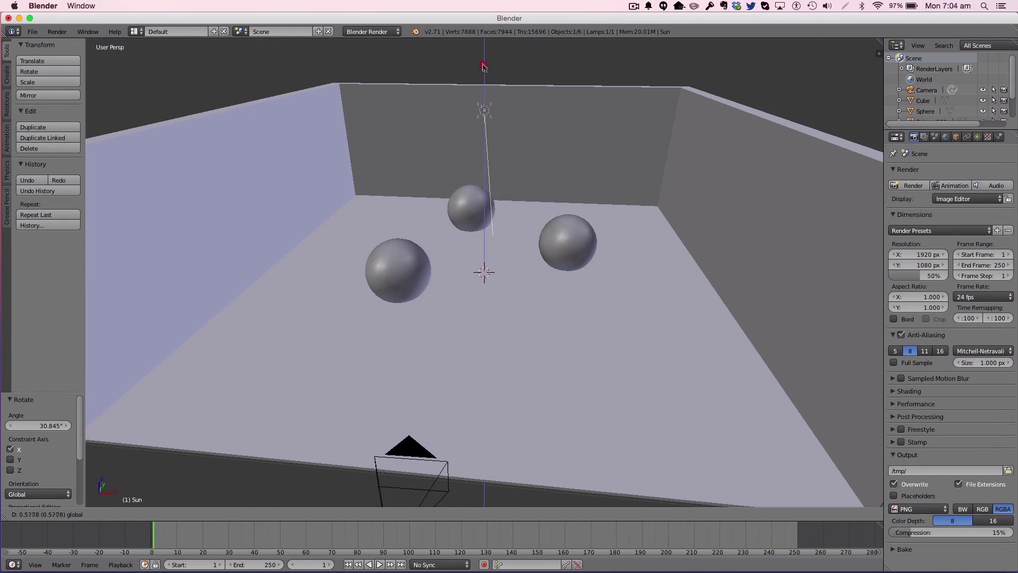
{"action": "key", "text": "r"}
{"action": "key", "text": "z"}
{"action": "left_click", "coordinate": [450, 79]}
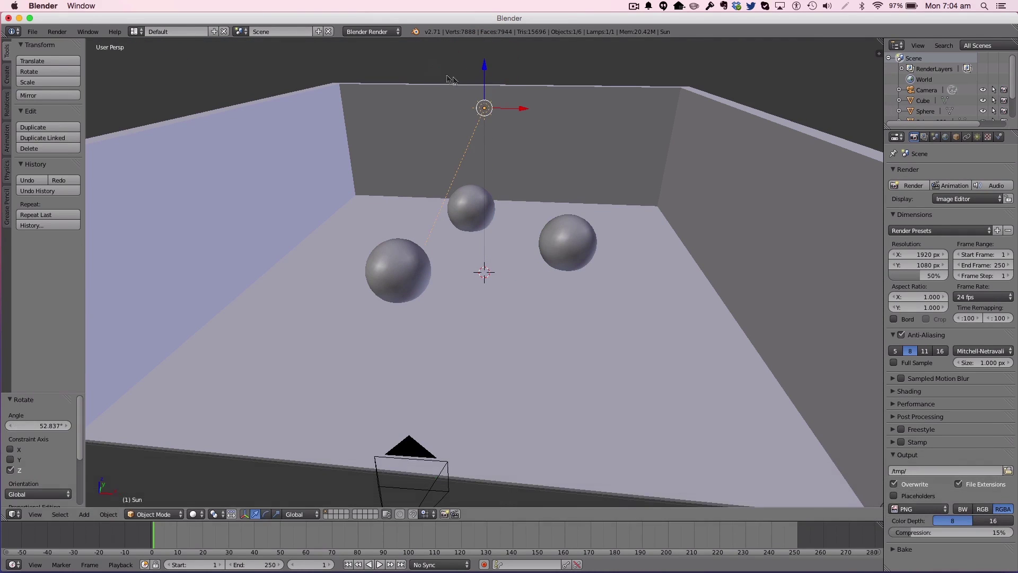
{"action": "left_click_drag", "start_coordinate": [523, 111], "coordinate": [613, 114]}
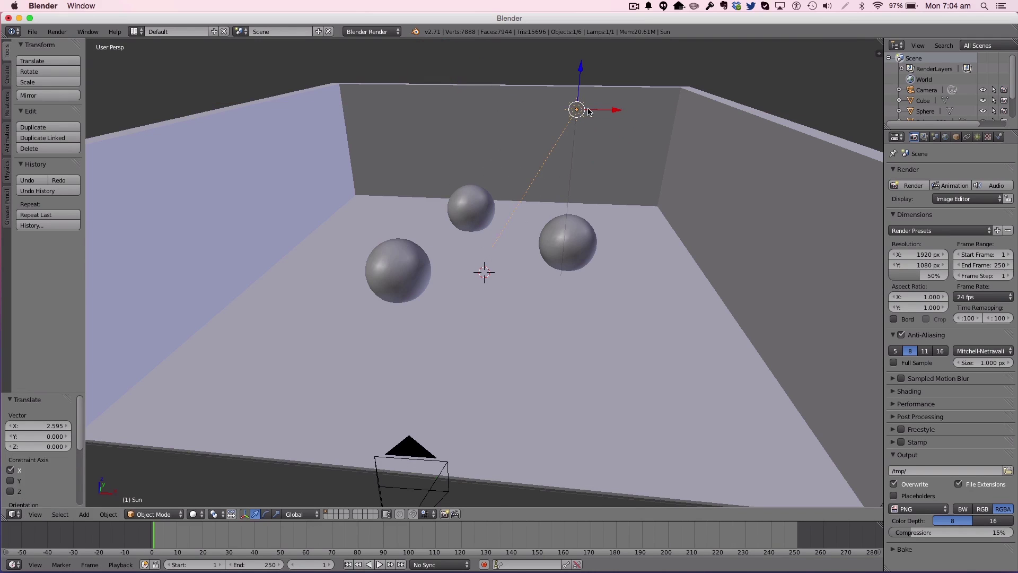
{"action": "middle_click_drag", "start_coordinate": [604, 119], "coordinate": [536, 130]}
- Move the sun lamp along Y and tilt it again about X
{"action": "key", "text": "g"}
{"action": "key", "text": "y"}
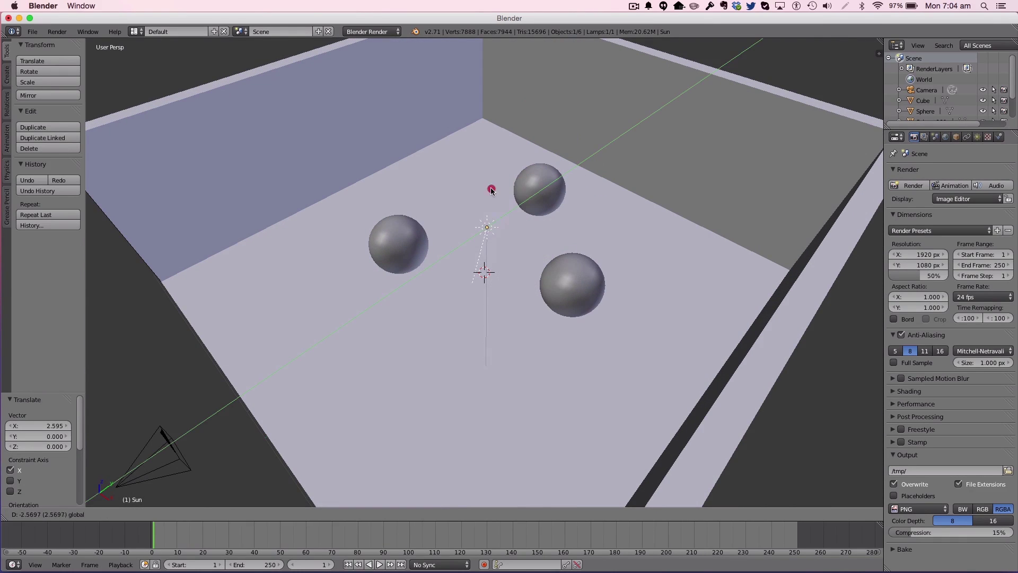
{"action": "left_click", "coordinate": [492, 191]}
{"action": "key", "text": "r"}
{"action": "key", "text": "x"}
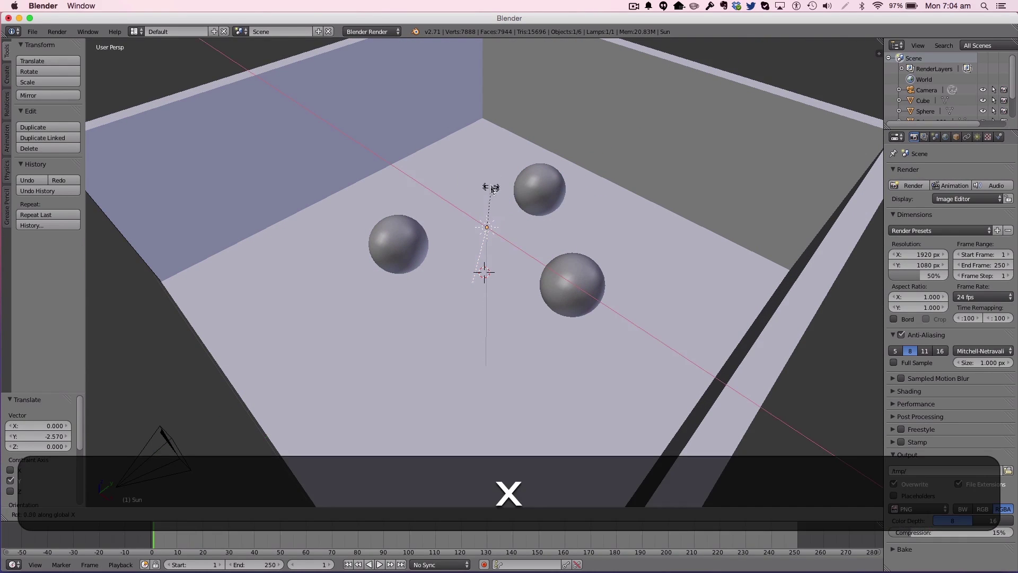
{"action": "left_click", "coordinate": [487, 195]}
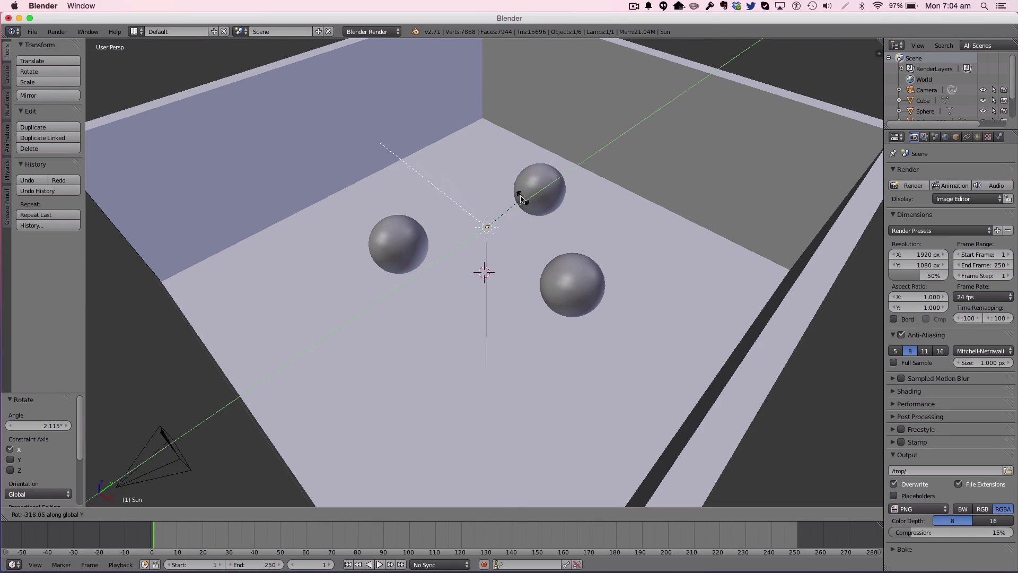
{"action": "left_click", "coordinate": [511, 188]}
- Cancel a Z rotation, then nudge the lamp along Y and 1.353 along X
{"action": "key", "text": "r"}
{"action": "key", "text": "z"}
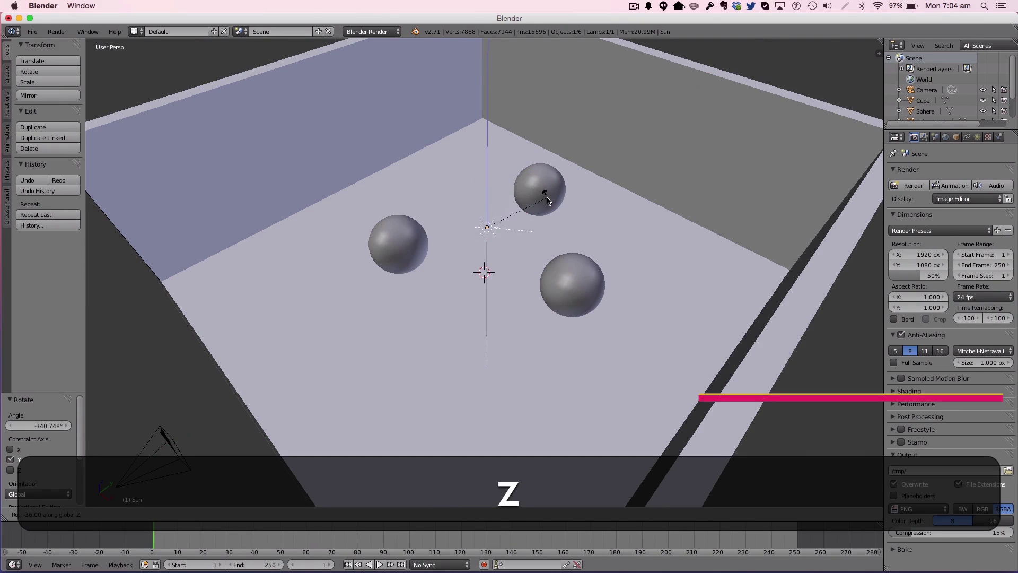
{"action": "right_click", "coordinate": [534, 177]}
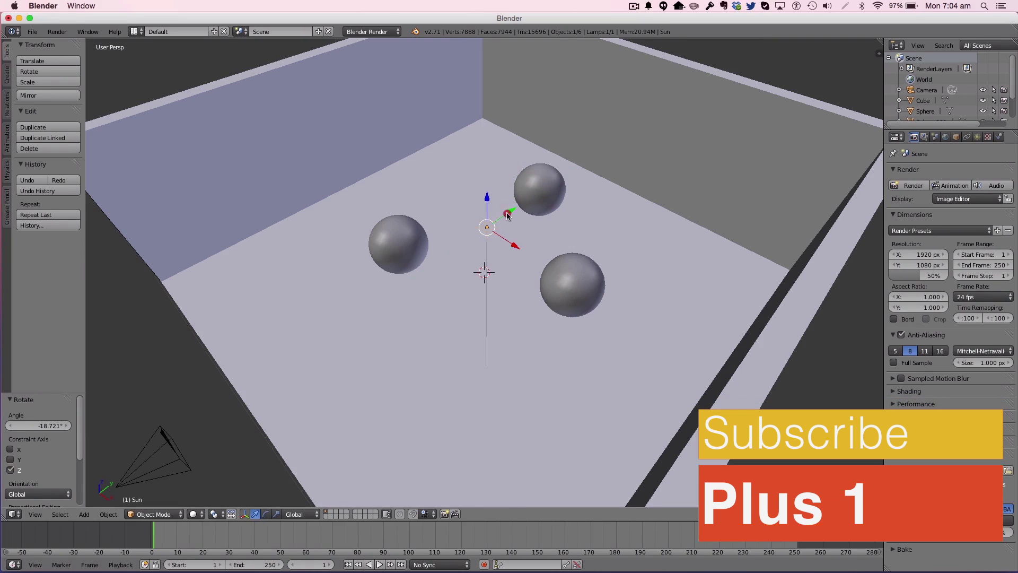
{"action": "key", "text": "g"}
{"action": "key", "text": "y"}
{"action": "left_click", "coordinate": [462, 263]}
{"action": "key", "text": "g"}
{"action": "key", "text": "x"}
{"action": "left_click", "coordinate": [517, 307]}
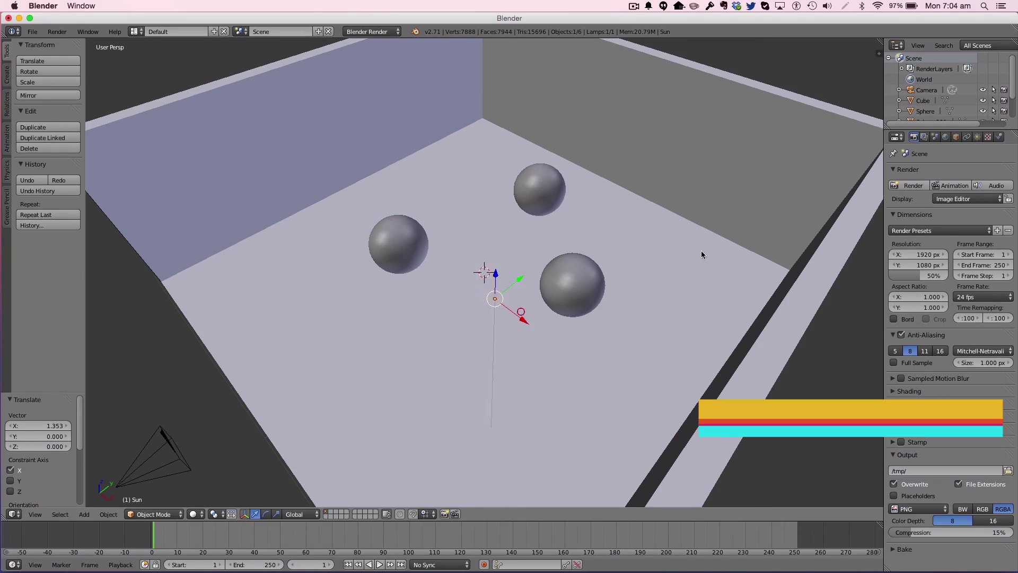
- Switch the render engine to Cycles and give the sun lamp a size of 0.3
{"action": "left_click", "coordinate": [977, 137]}
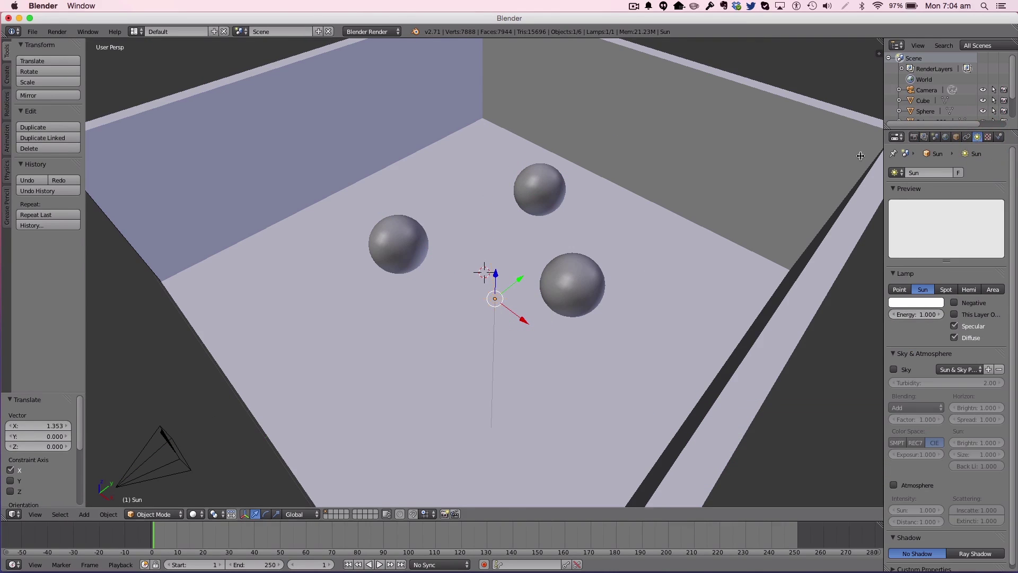
{"action": "left_click", "coordinate": [371, 31]}
{"action": "left_click", "coordinate": [363, 66]}
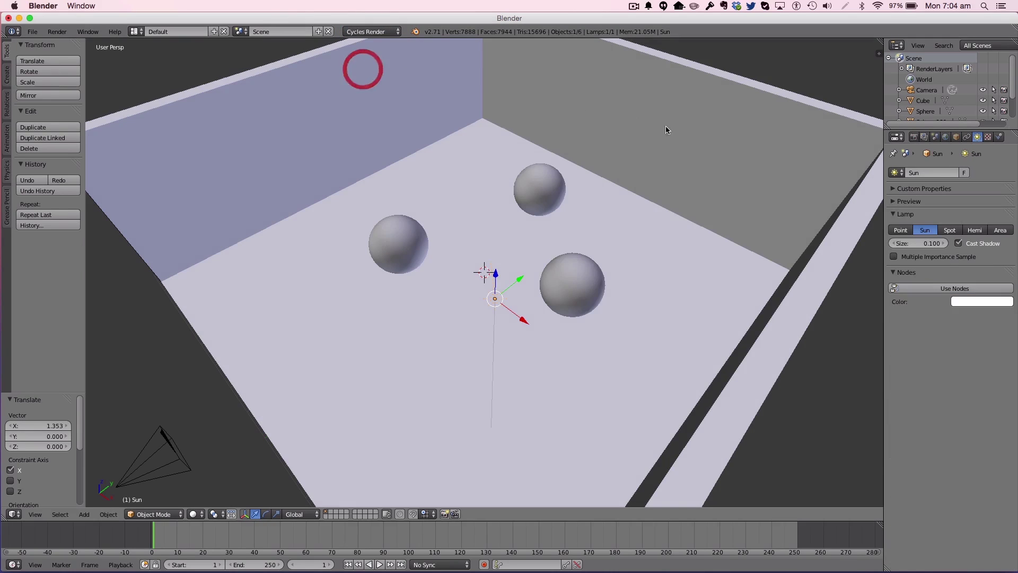
{"action": "type", "text": "09"}
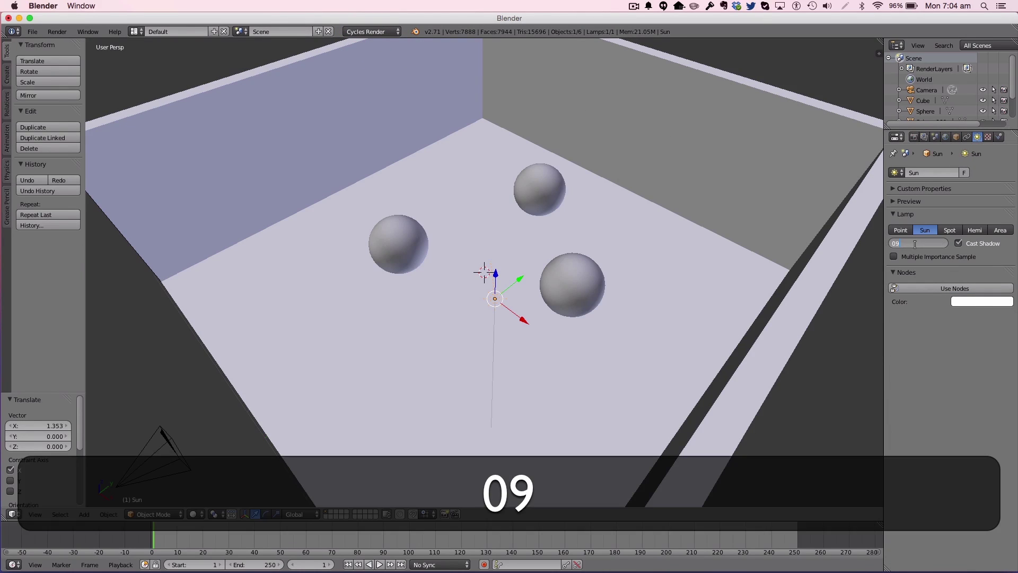
{"action": "type", "text": "."}
{"action": "key", "text": "BackSpace"}
{"action": "key", "text": "BackSpace"}
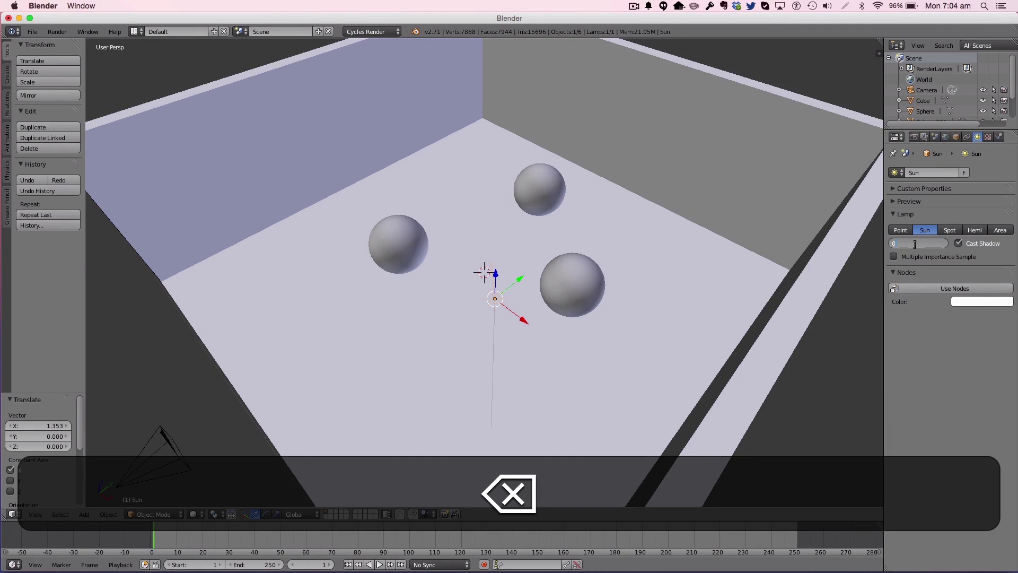
{"action": "type", "text": ".3"}
{"action": "key", "text": "Return"}
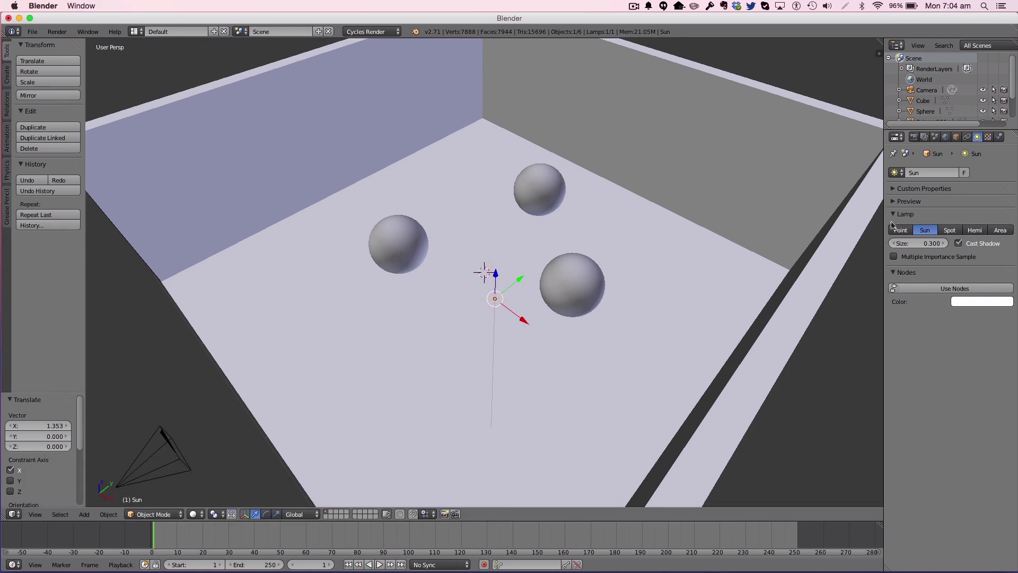
- Raise the render resolution to 100% of 1920×1080
{"action": "left_click", "coordinate": [914, 137]}
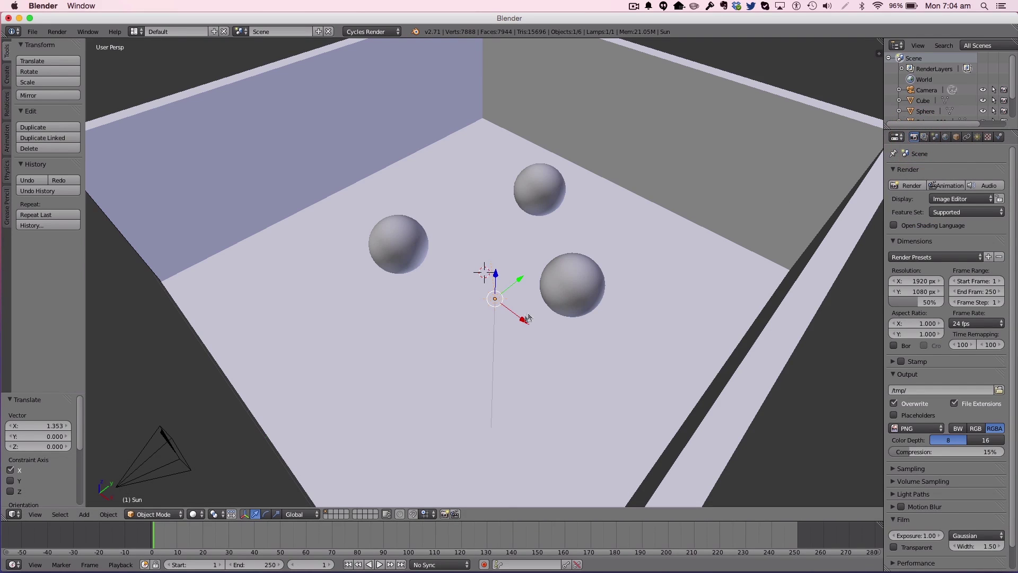
{"action": "scroll", "coordinate": [508, 324], "scroll_direction": "down", "scroll_amount": 3}
{"action": "middle_click_drag", "start_coordinate": [488, 337], "coordinate": [534, 309]}
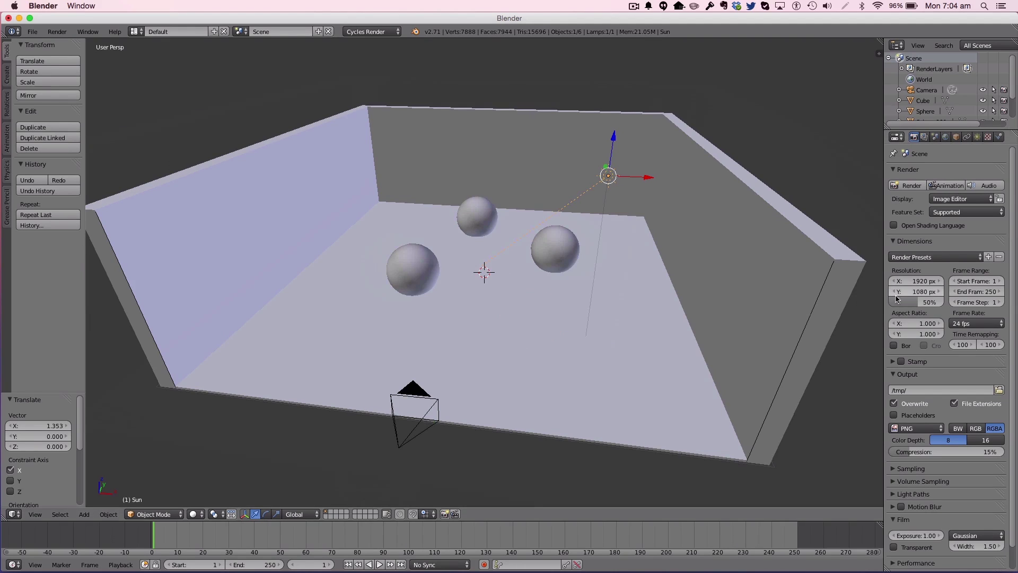
{"action": "left_click_drag", "start_coordinate": [896, 299], "coordinate": [944, 300]}
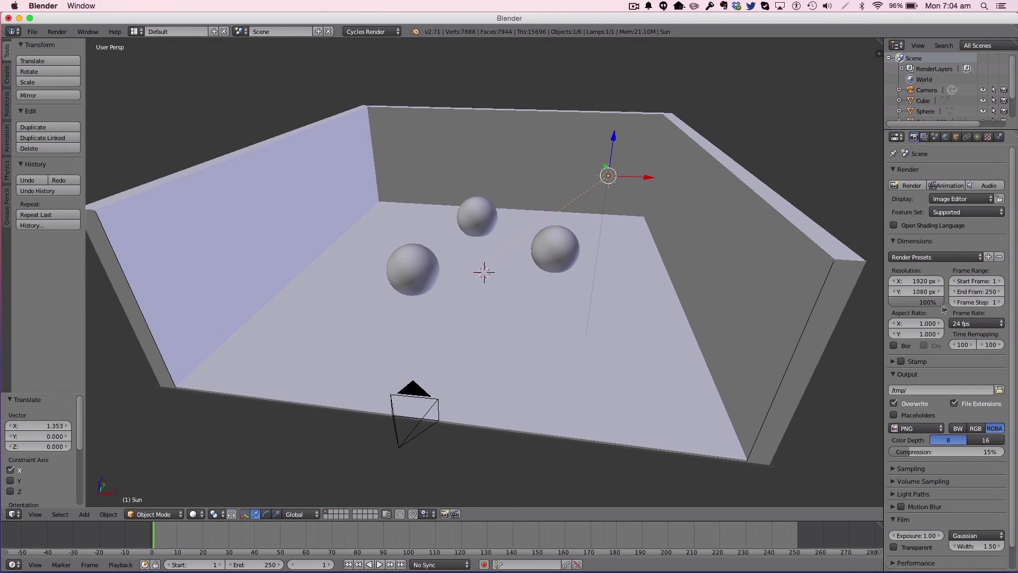
{"action": "scroll", "coordinate": [953, 337], "scroll_direction": "down", "scroll_amount": 2}
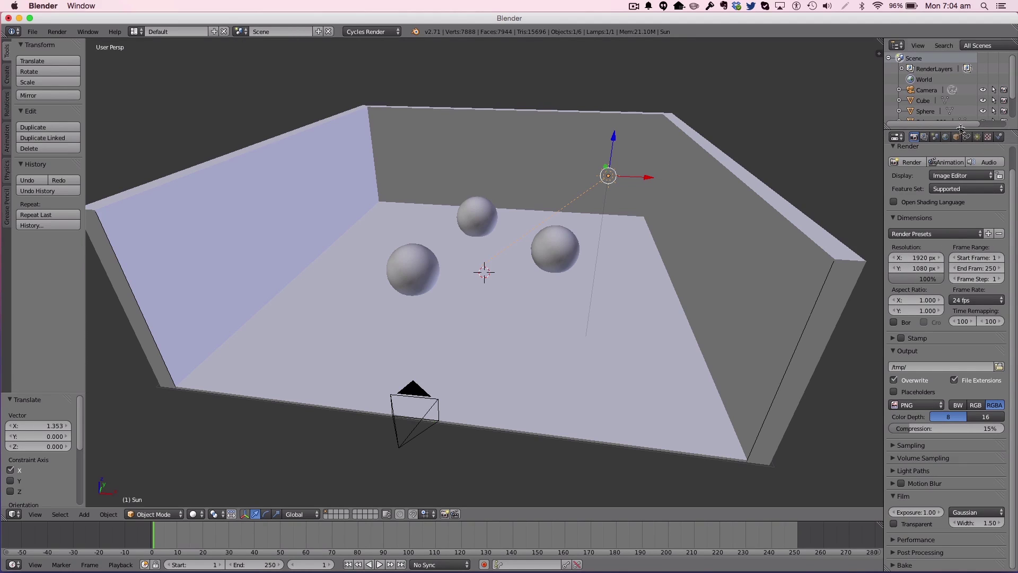
- Set the camera's depth-of-field focus object to Sphere
{"action": "right_click", "coordinate": [409, 390]}
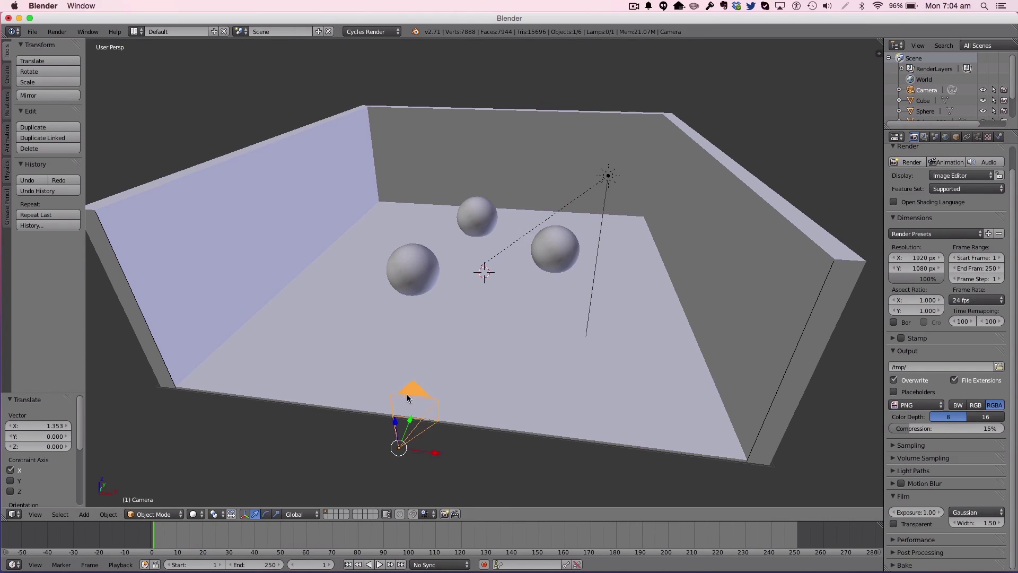
{"action": "left_click", "coordinate": [977, 137]}
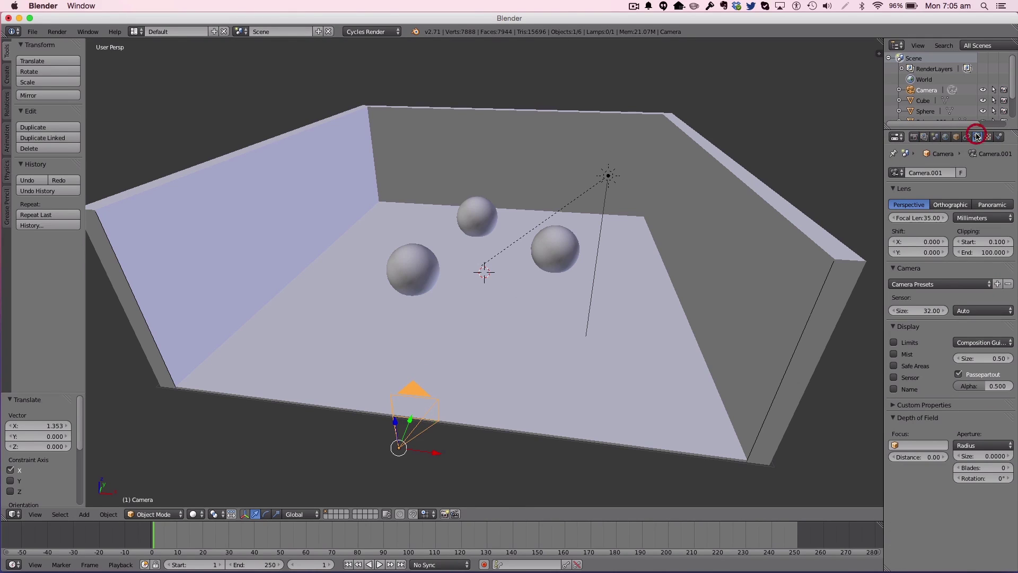
{"action": "left_click", "coordinate": [906, 447]}
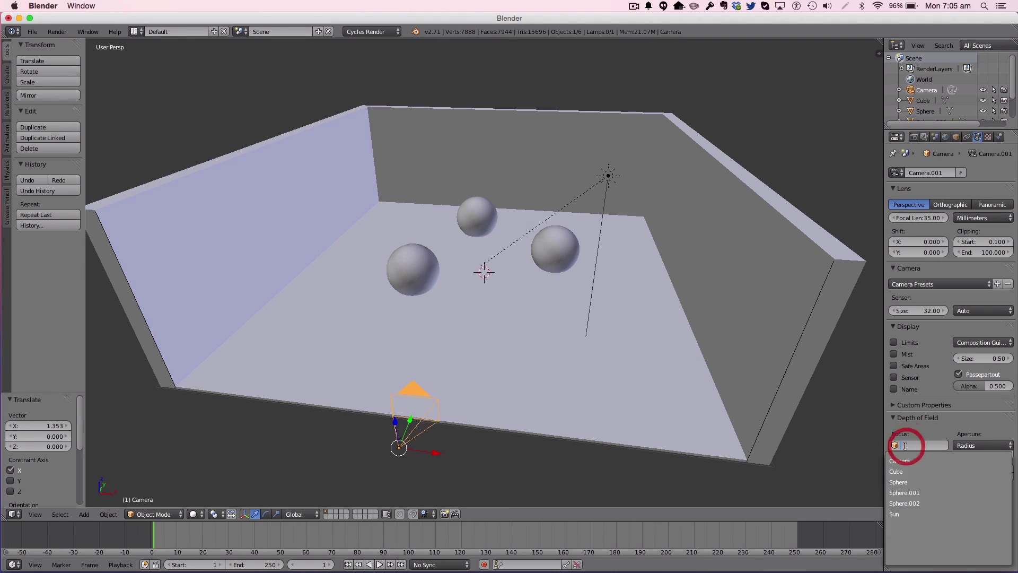
{"action": "left_click", "coordinate": [911, 481]}
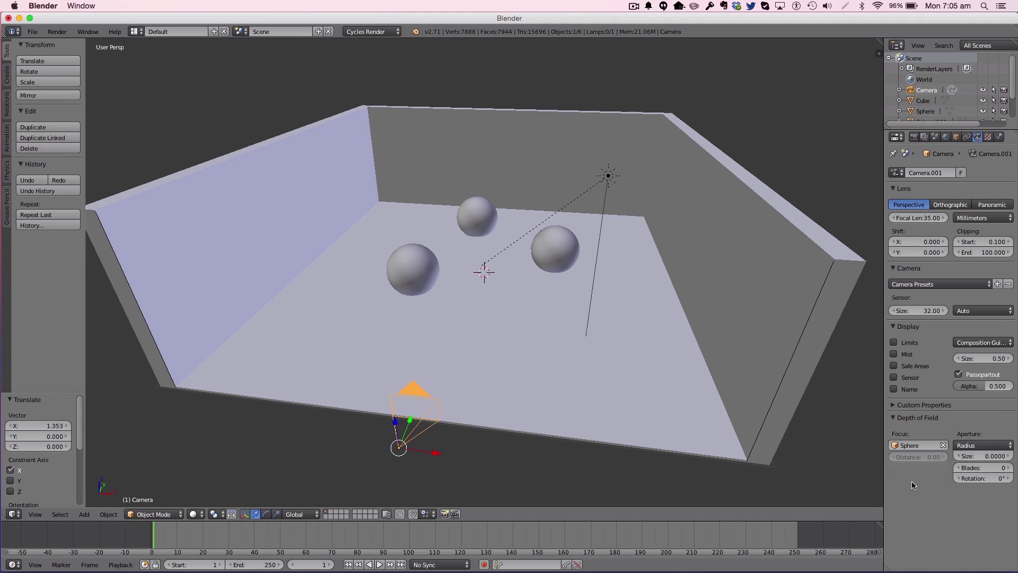
{"action": "right_click", "coordinate": [387, 278]}
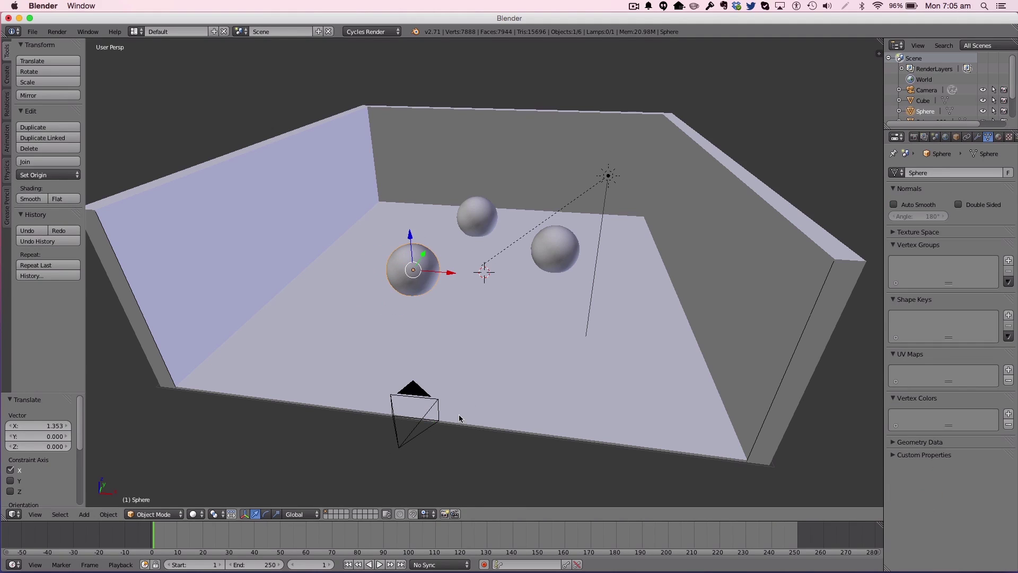
{"action": "right_click", "coordinate": [424, 394]}
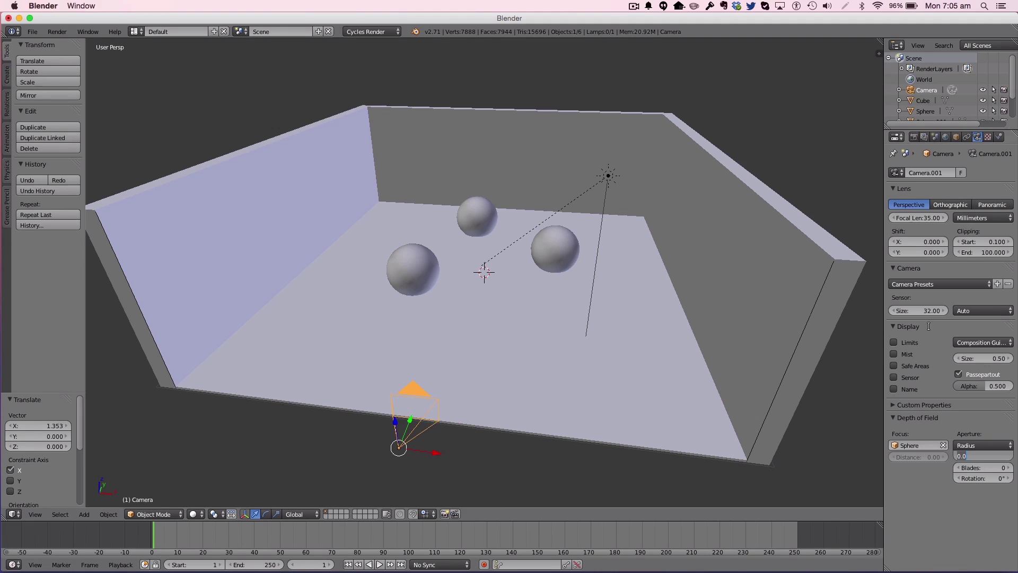
- Set the camera's aperture radius to 0.2, keeping the Radius aperture type
{"action": "type", "text": "0.2"}
{"action": "key", "text": "Return"}
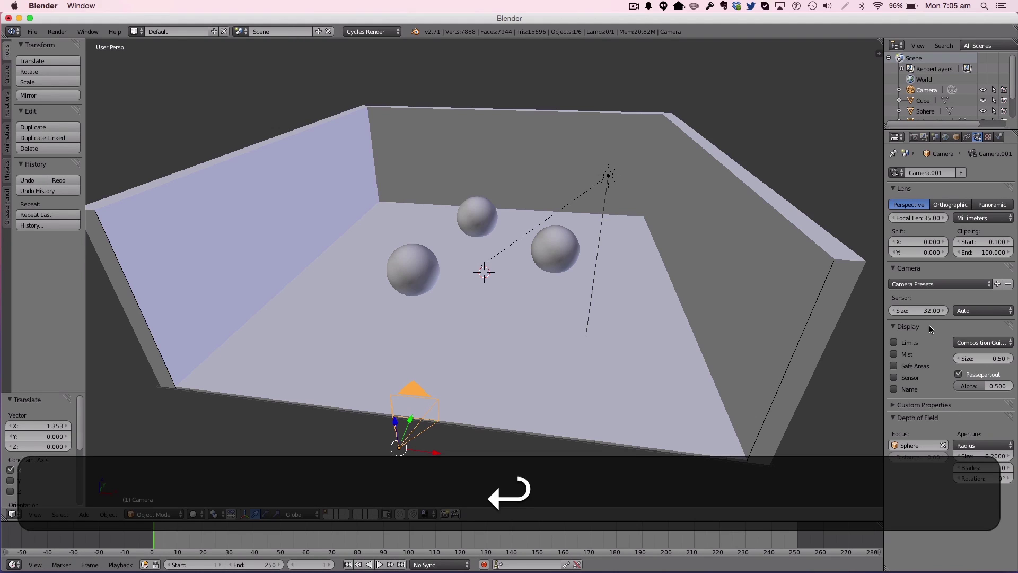
{"action": "left_click", "coordinate": [980, 444]}
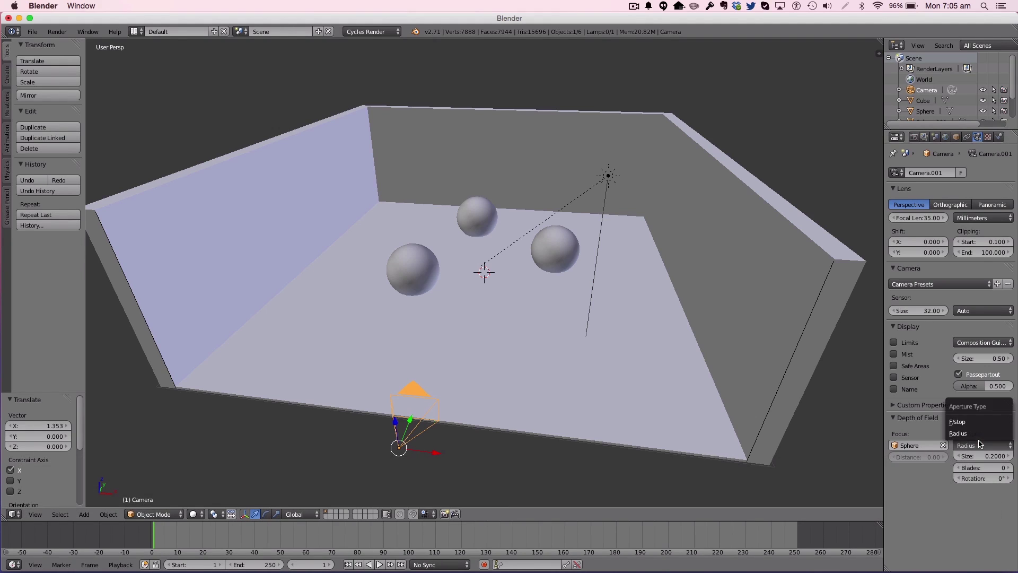
{"action": "left_click", "coordinate": [979, 444]}
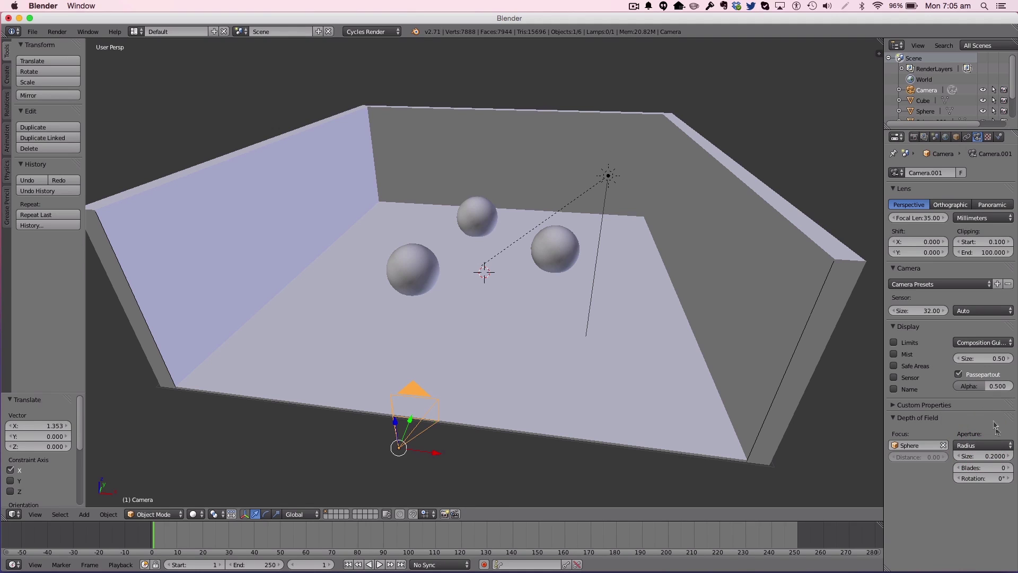
{"action": "left_click", "coordinate": [913, 137]}
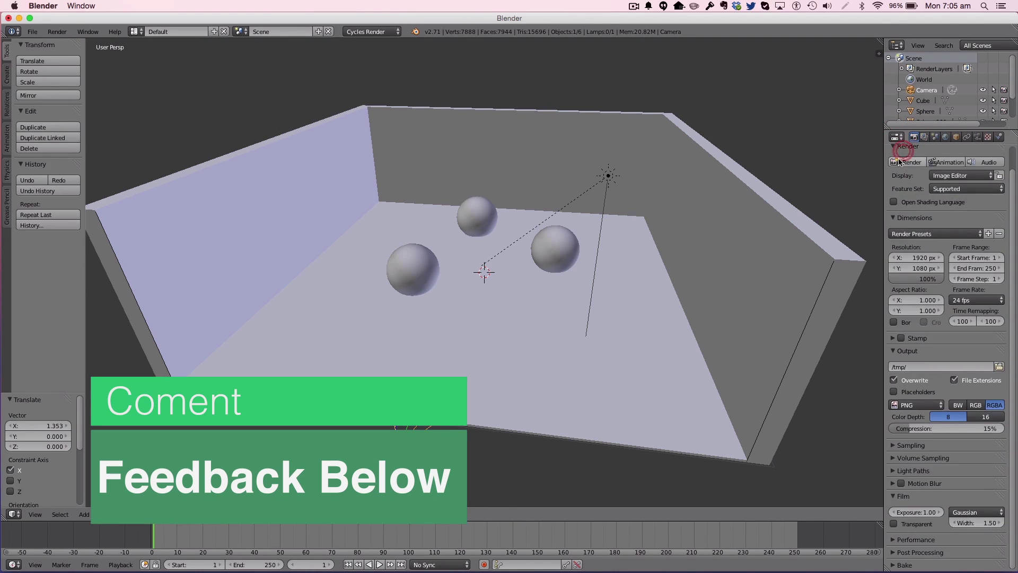
- Start a Cycles render of the camera view showing the spheres with depth-of-field blur
{"action": "left_click", "coordinate": [899, 162]}
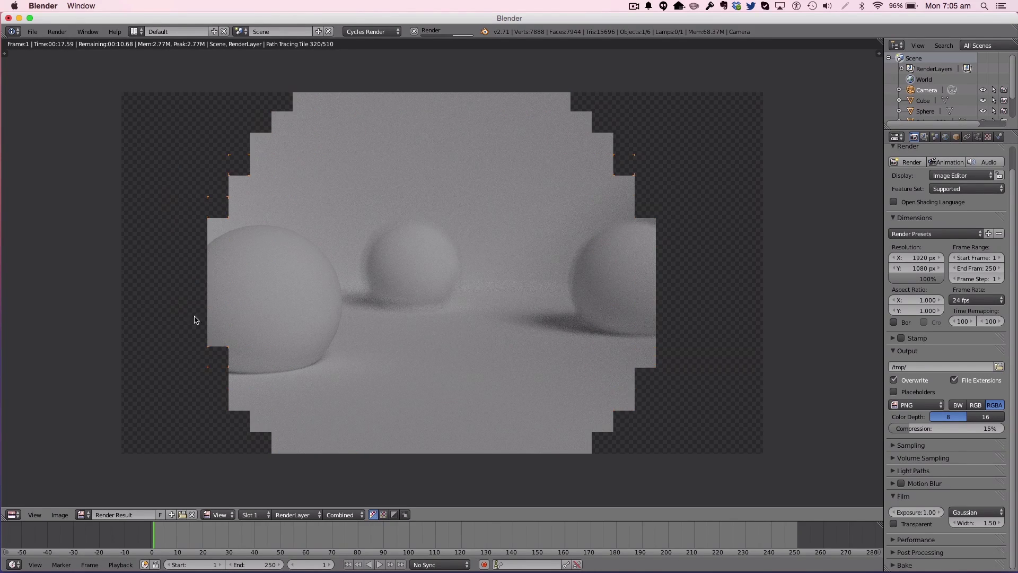
- Return to the 3D View and show the camera's Sphere focus and 0.2 aperture settings
{"action": "key", "text": "Escape"}
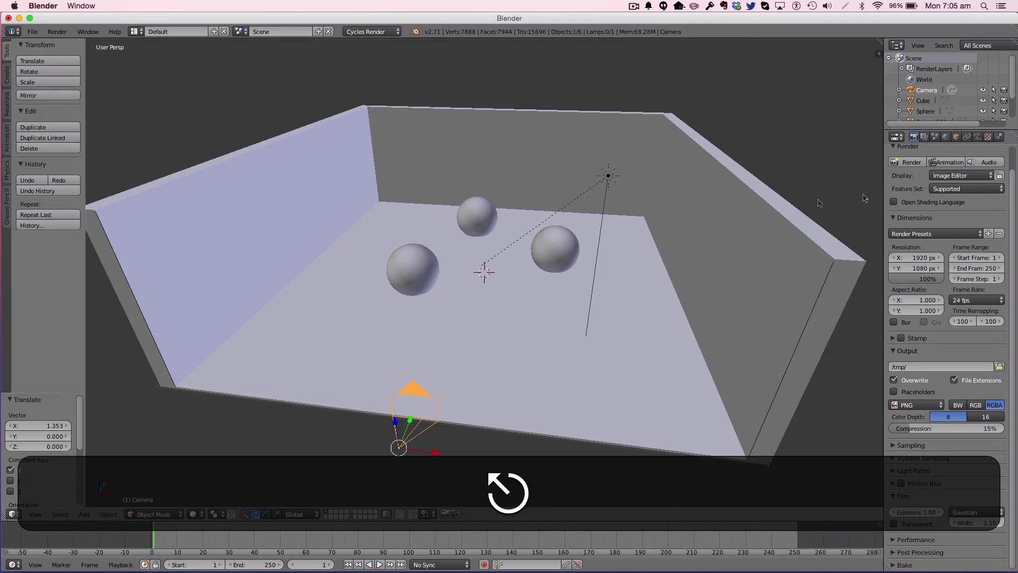
{"action": "left_click", "coordinate": [977, 137]}
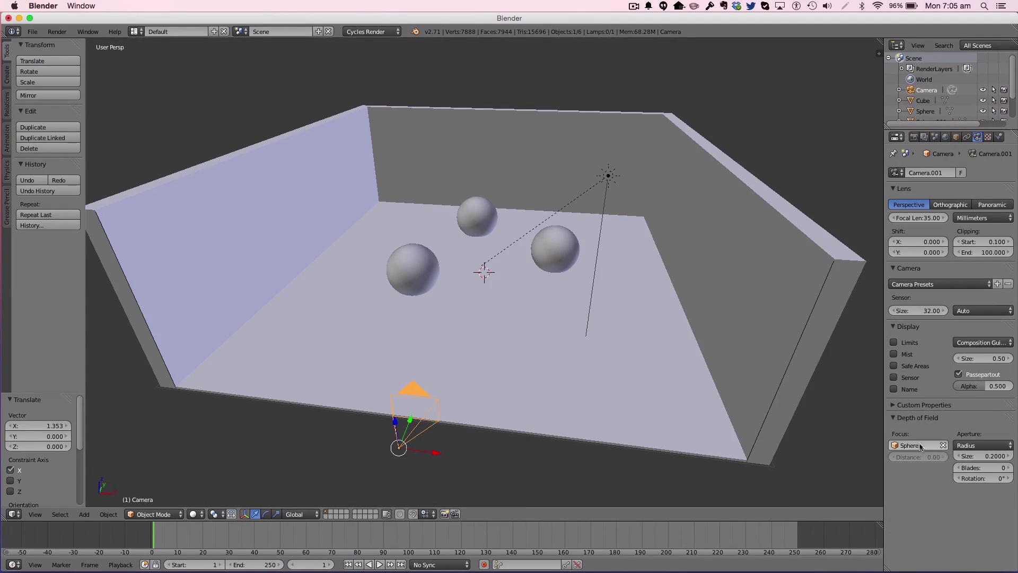
{"action": "left_click", "coordinate": [926, 459]}
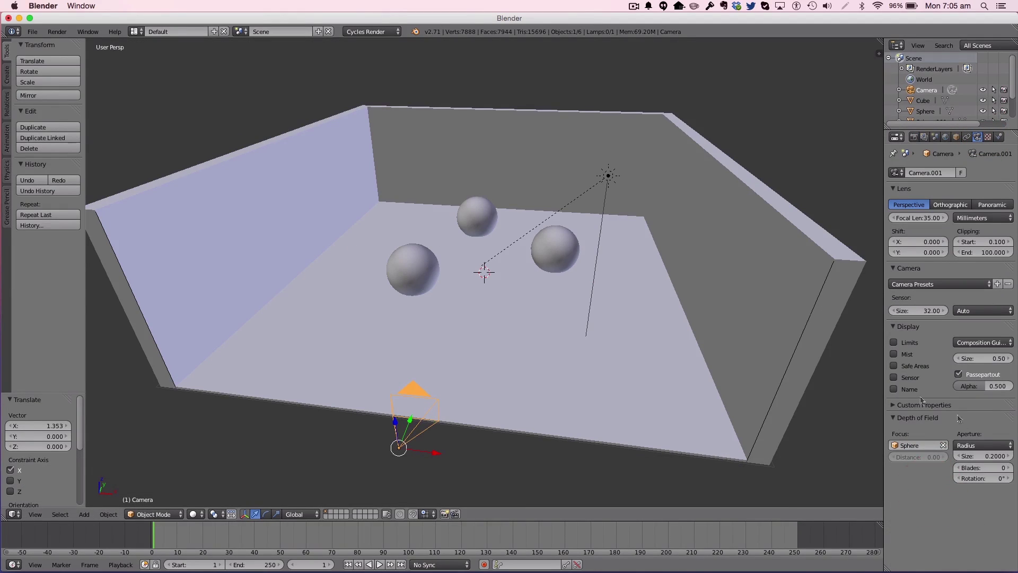